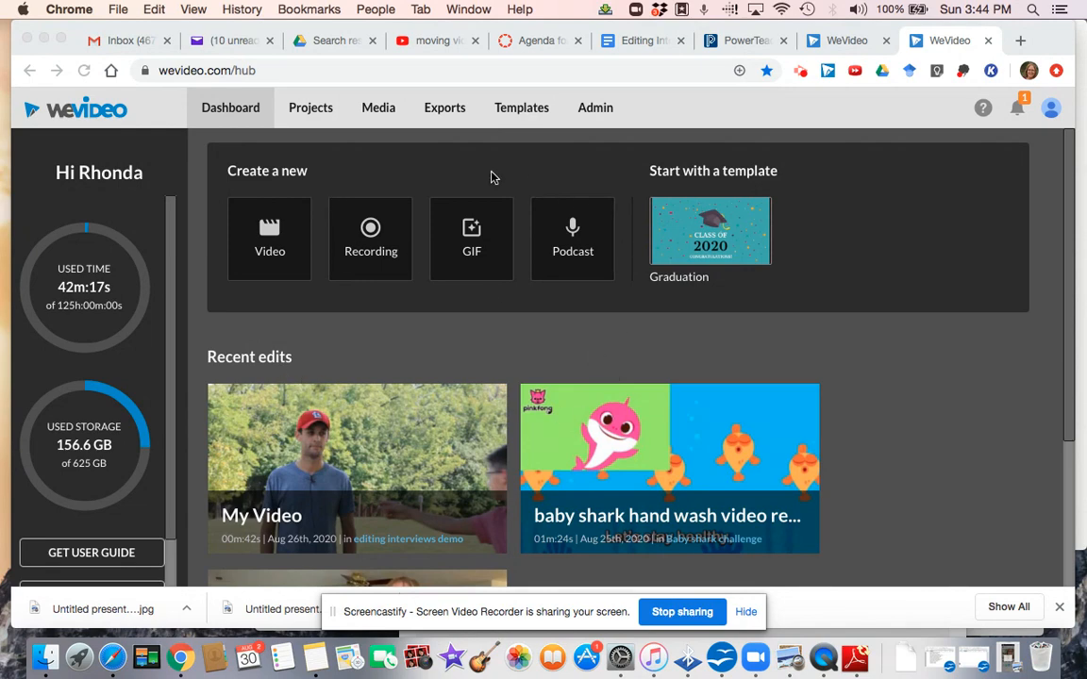
# Step: Open the Broadcast Gold Quick interviews project from the Broadcast folder
pyautogui.click(311, 111)
pyautogui.click(310, 111)
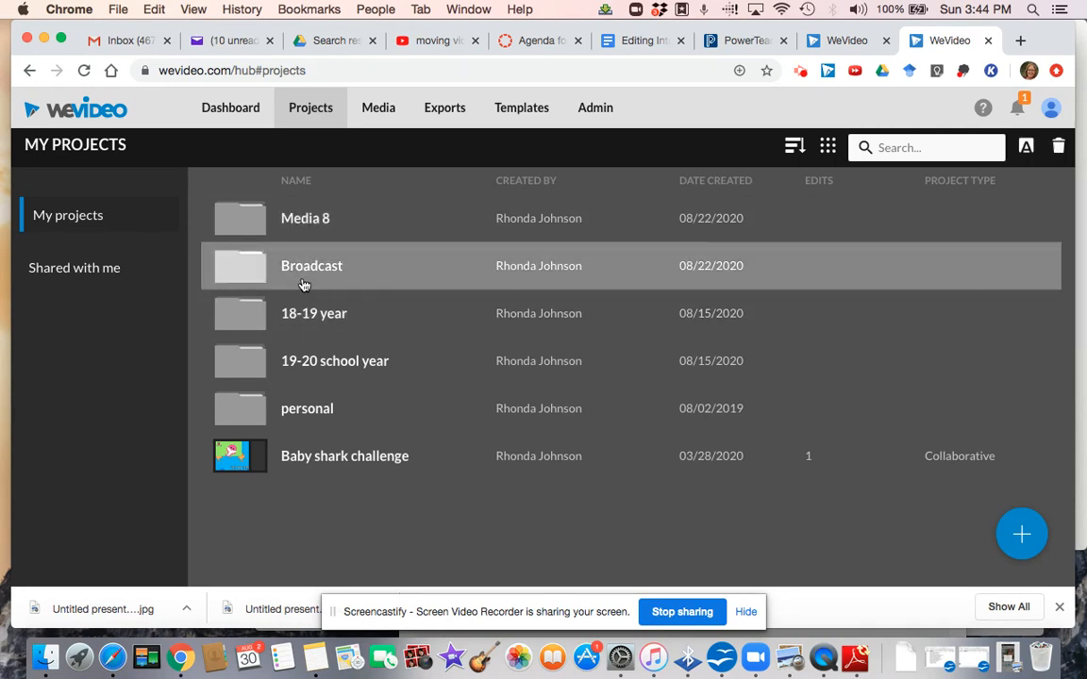
pyautogui.click(304, 274)
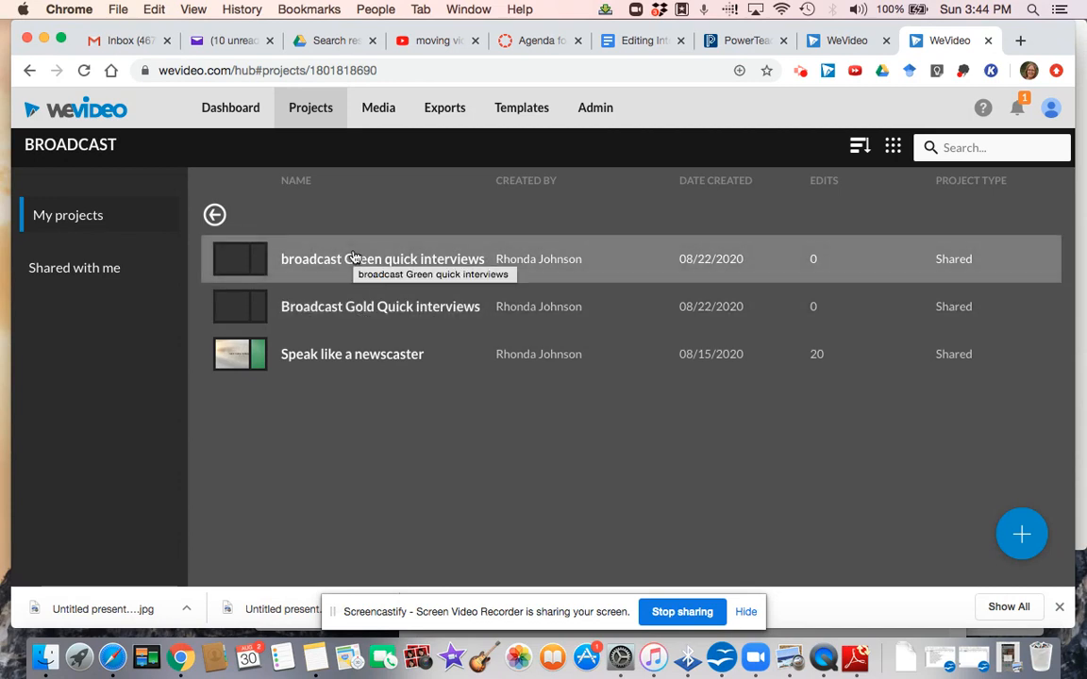
pyautogui.click(336, 307)
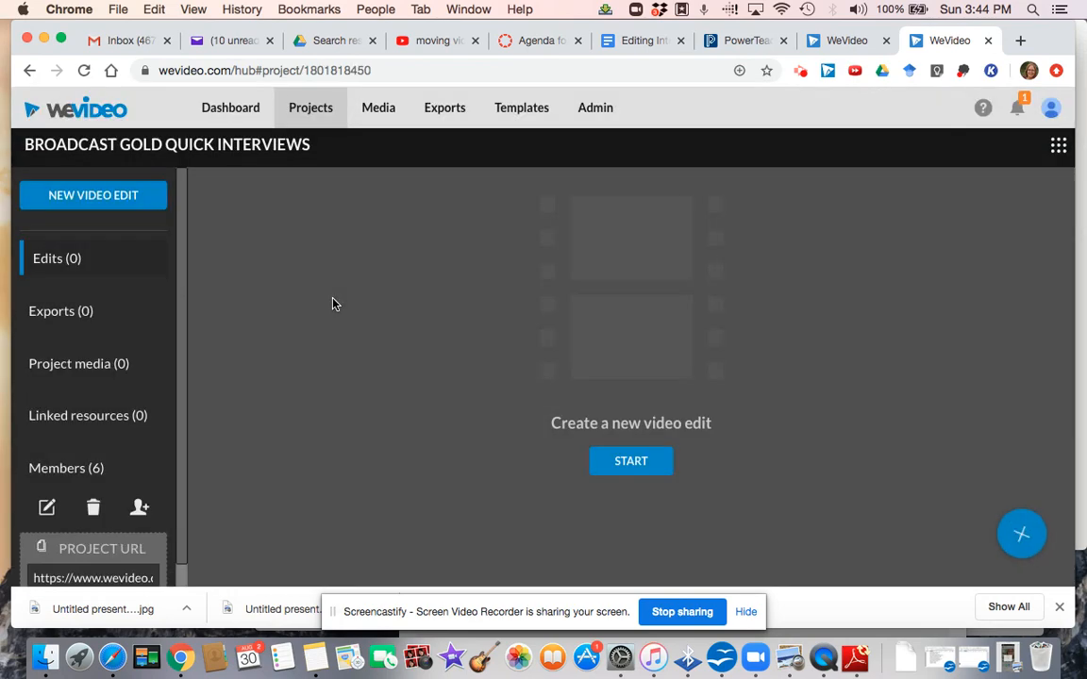
# Step: Create a new video edit in the project from the Blank edit template
pyautogui.click(630, 469)
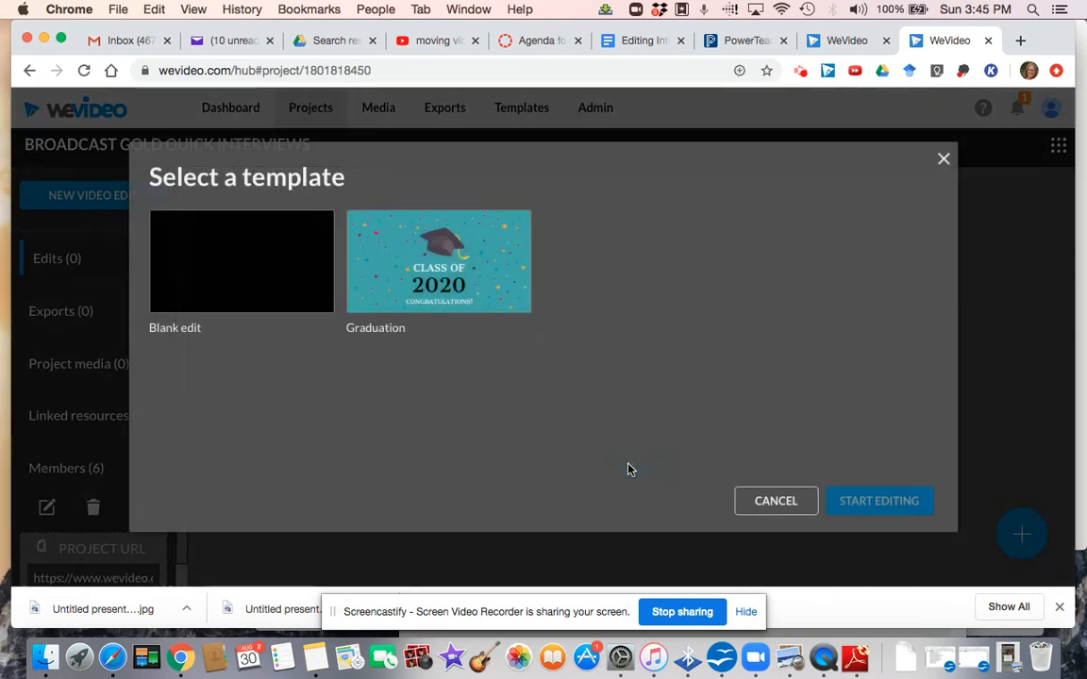
pyautogui.click(240, 264)
pyautogui.click(889, 507)
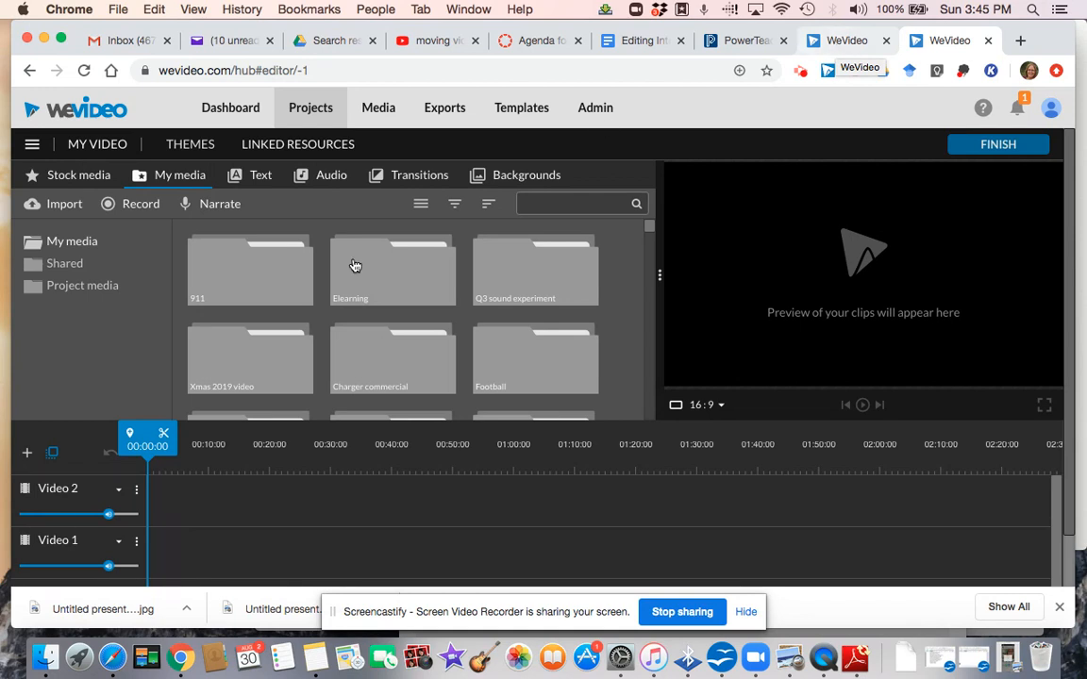
# Step: Open the 911 media folder and choose IMG_1302.MOV from Google Drive as media to import
pyautogui.doubleClick(252, 284)
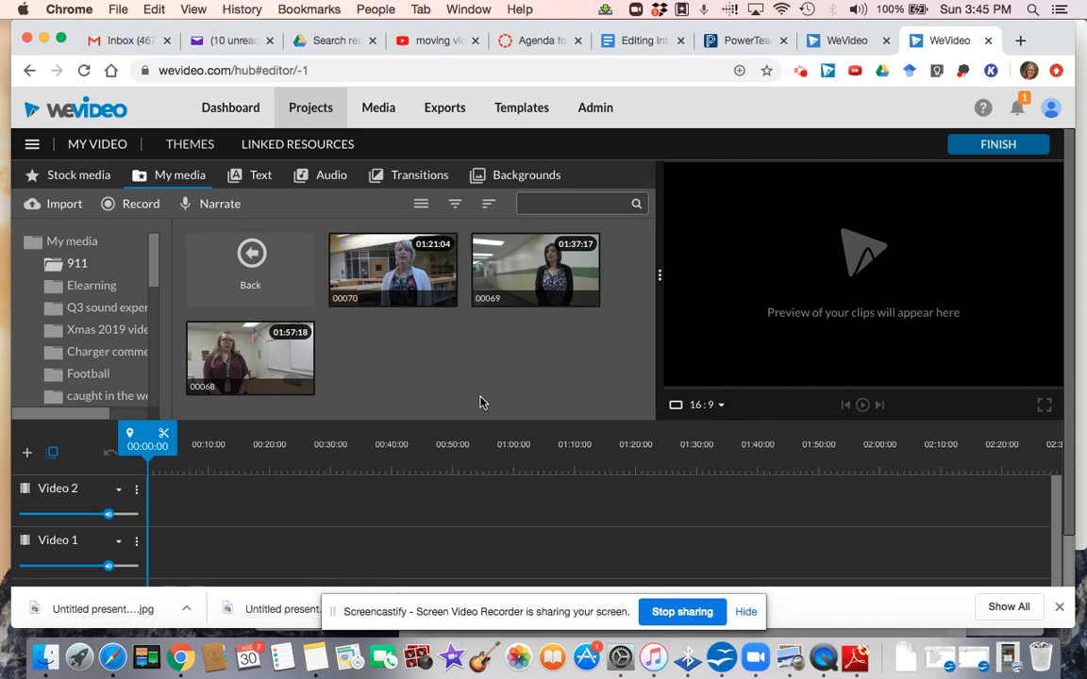
pyautogui.click(55, 207)
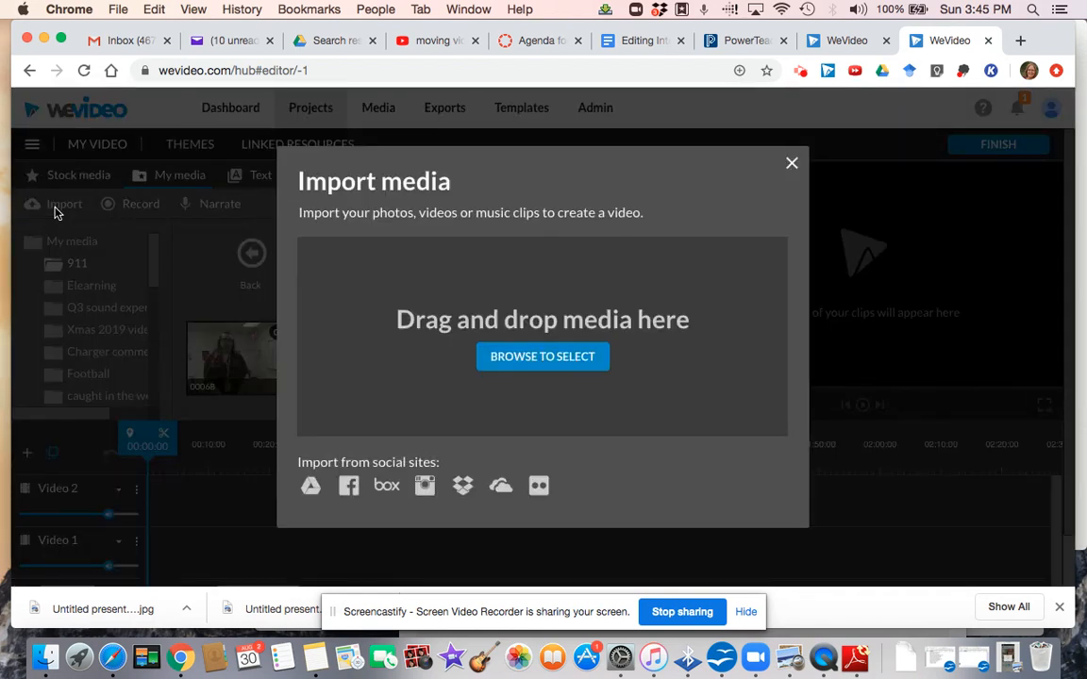
pyautogui.click(310, 490)
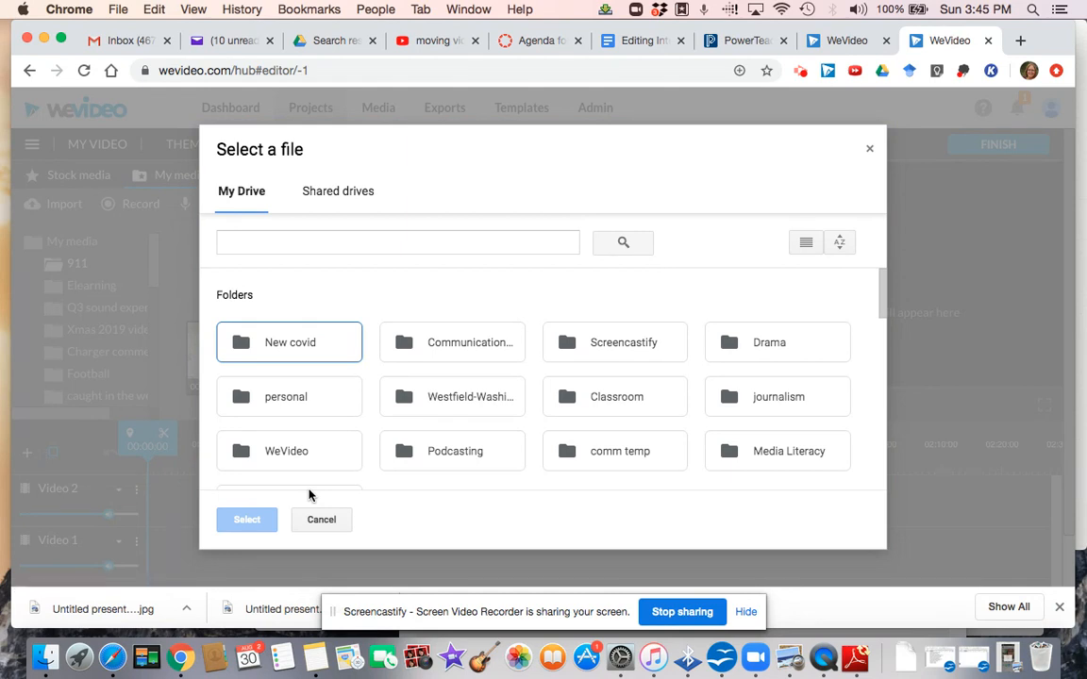
pyautogui.scroll(-4, 440, 444)
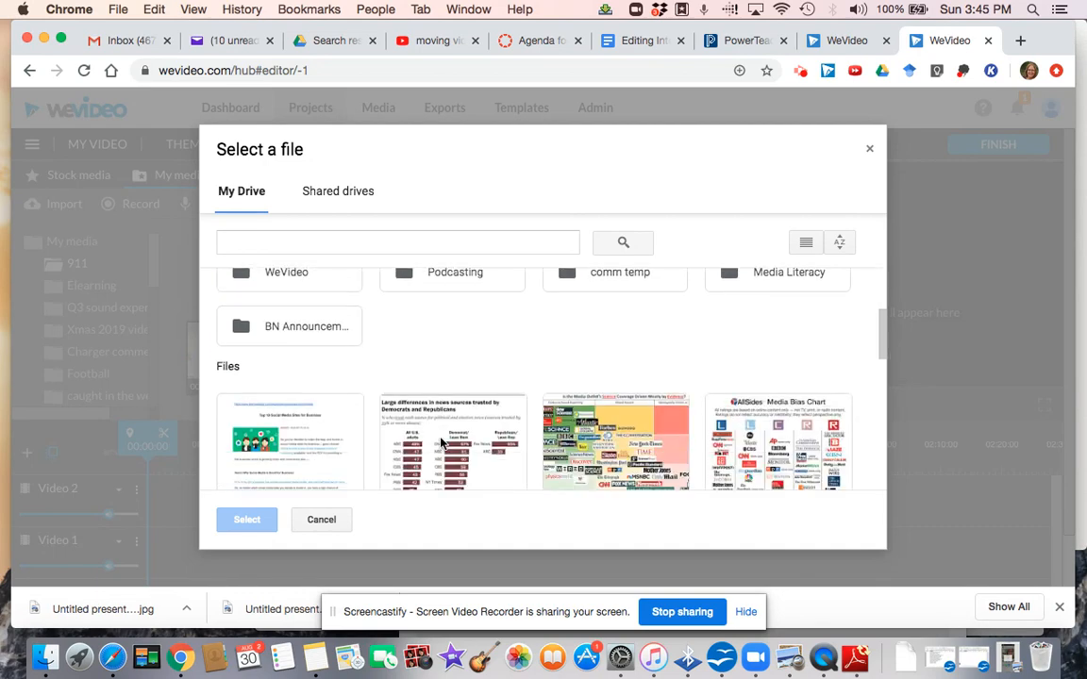
pyautogui.scroll(-5, 440, 443)
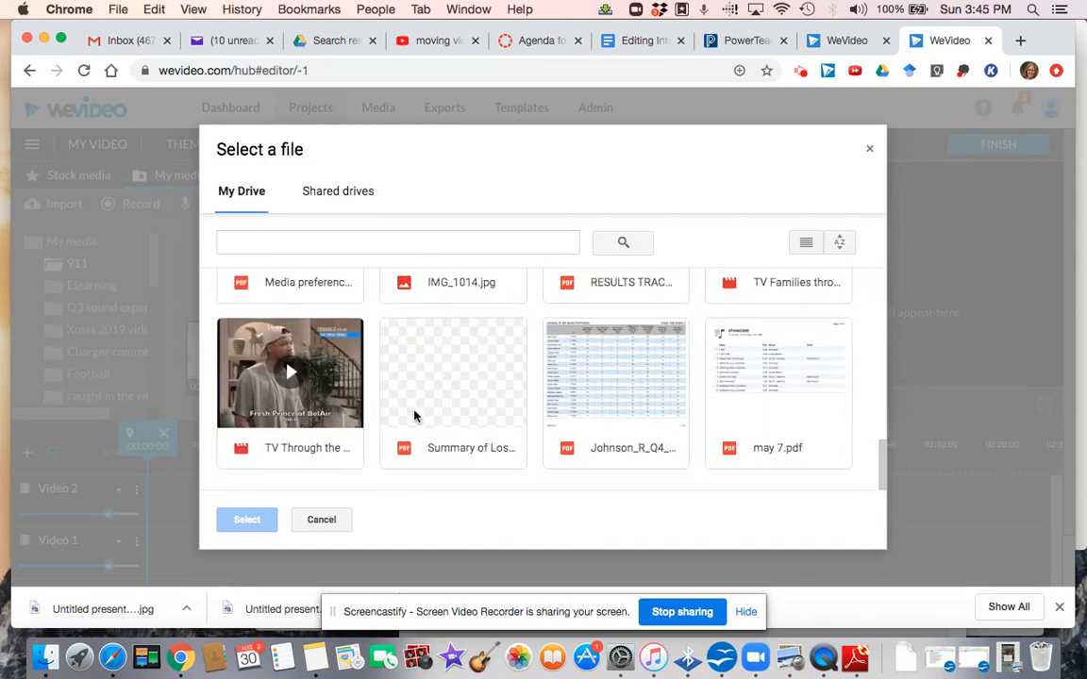
pyautogui.scroll(3, 443, 361)
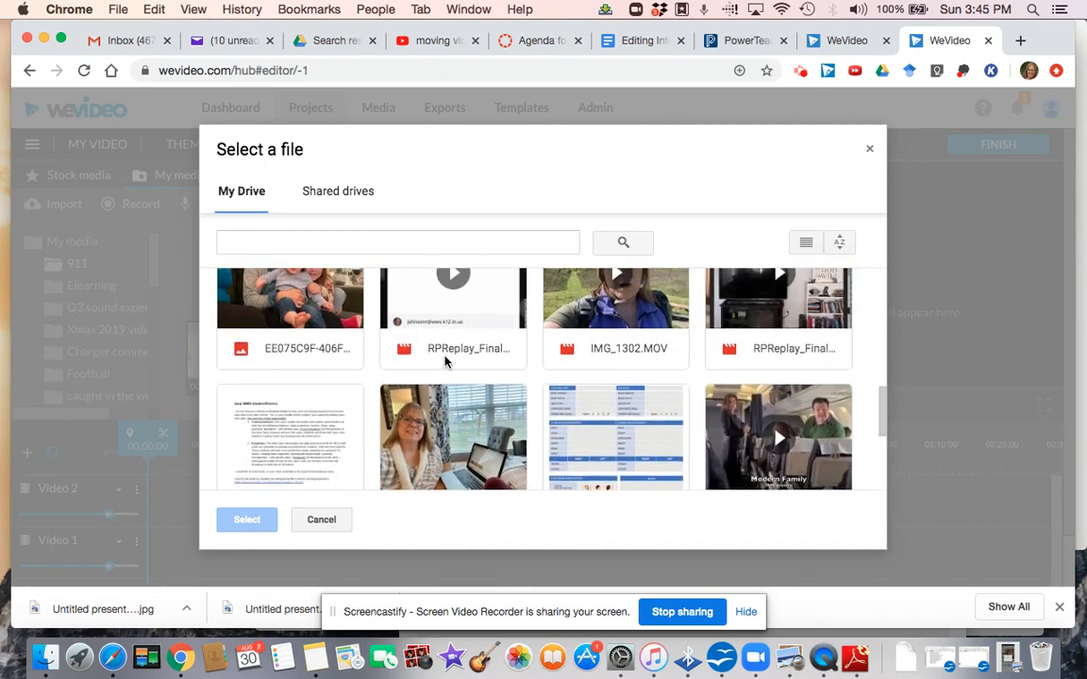
pyautogui.scroll(2, 446, 362)
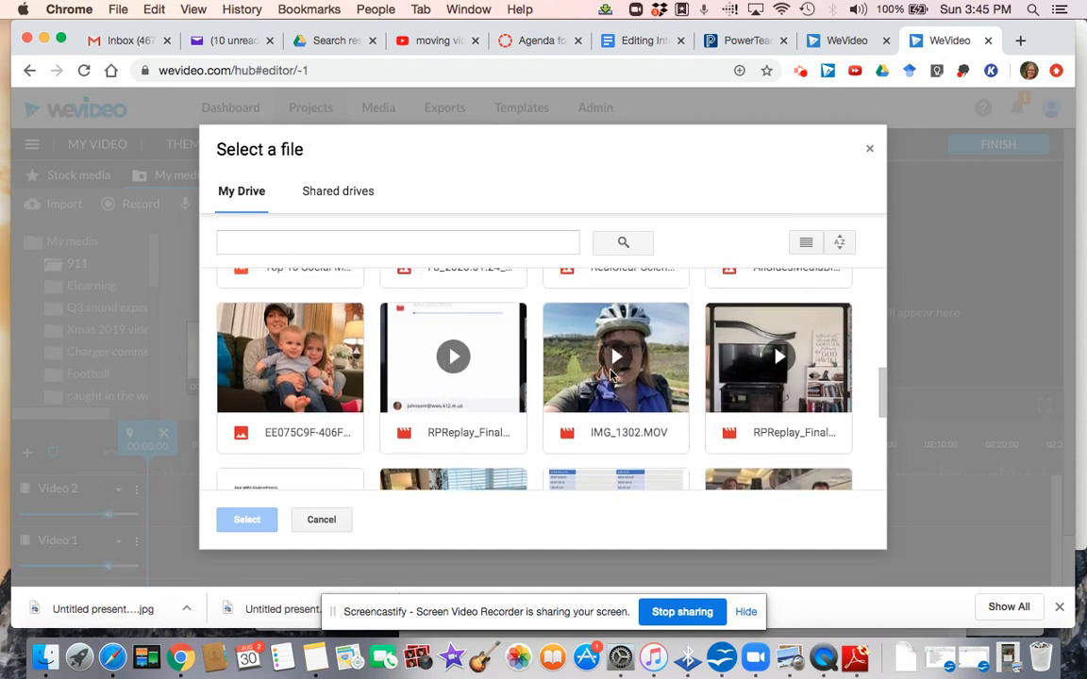
pyautogui.click(611, 376)
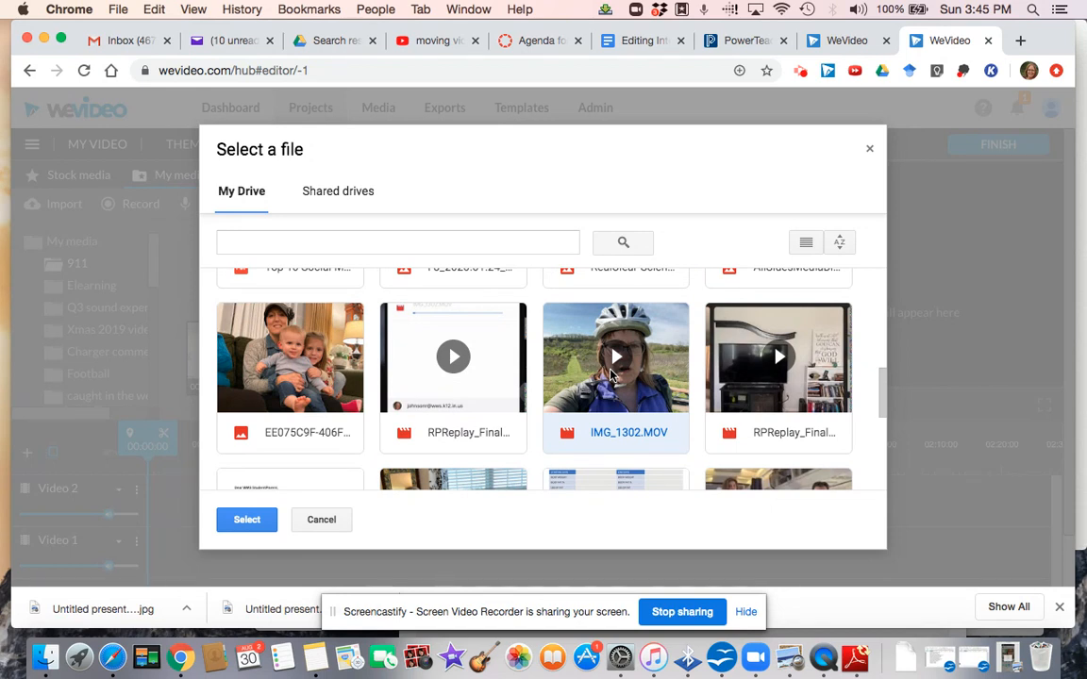
# Step: Try a multiple selection of the neighbouring Drive files: the EE075C9F photo and both RPReplay_Final videos
pyautogui.rightClick(485, 381)
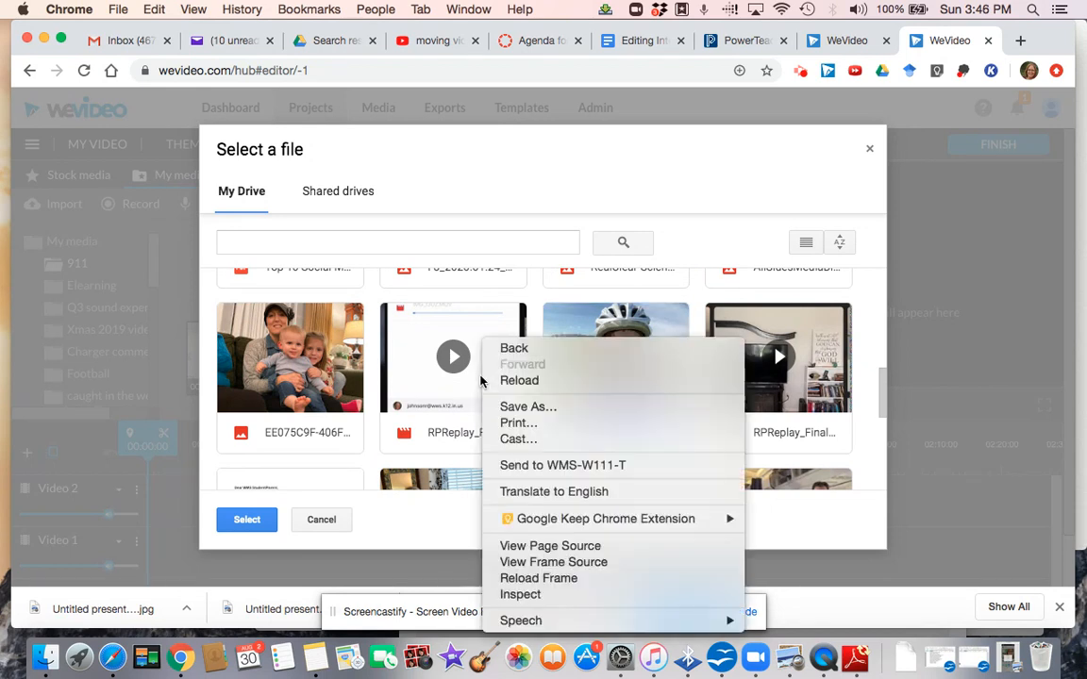
pyautogui.click(345, 385)
pyautogui.keyDown('super'); pyautogui.click(461, 384); pyautogui.keyUp('super')
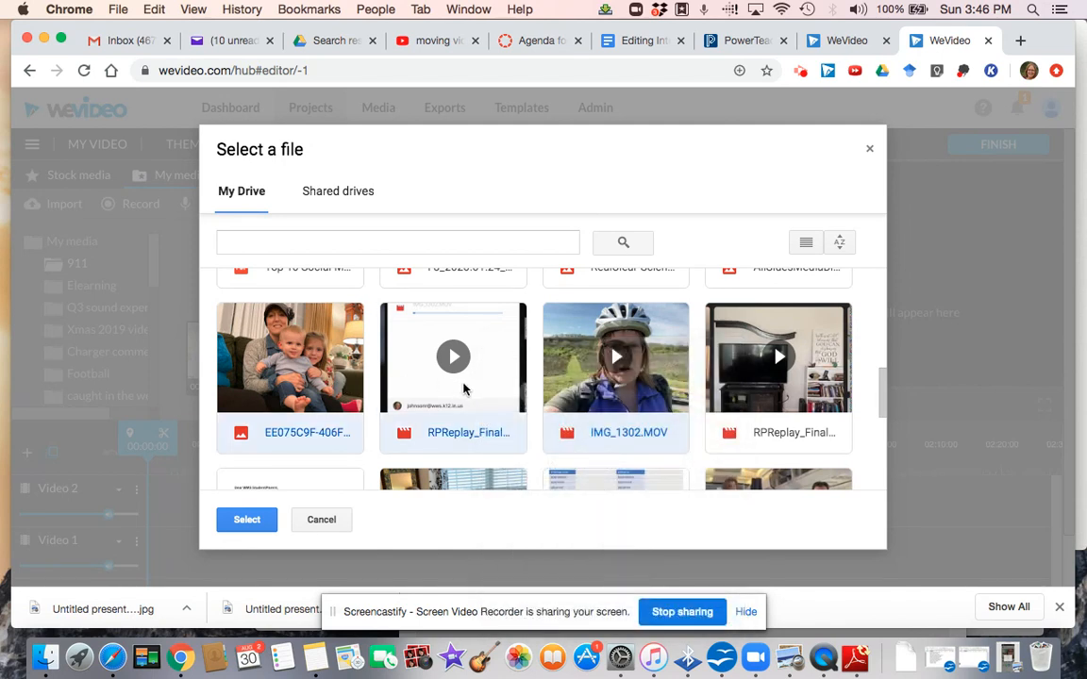
pyautogui.keyDown('super'); pyautogui.click(615, 386); pyautogui.keyUp('super')
pyautogui.keyDown('super'); pyautogui.click(761, 396); pyautogui.keyUp('super')
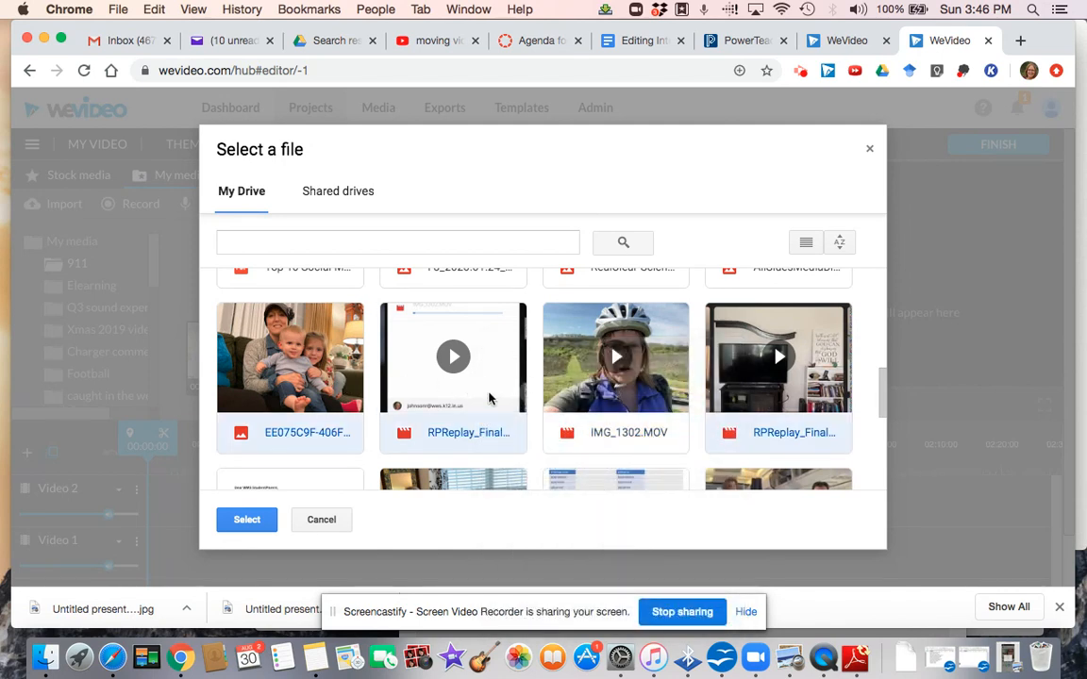
# Step: Reduce the Drive selection to IMG_1302.MOV only and import it into the 911 folder
pyautogui.click(489, 399)
pyautogui.click(331, 386)
pyautogui.click(600, 389)
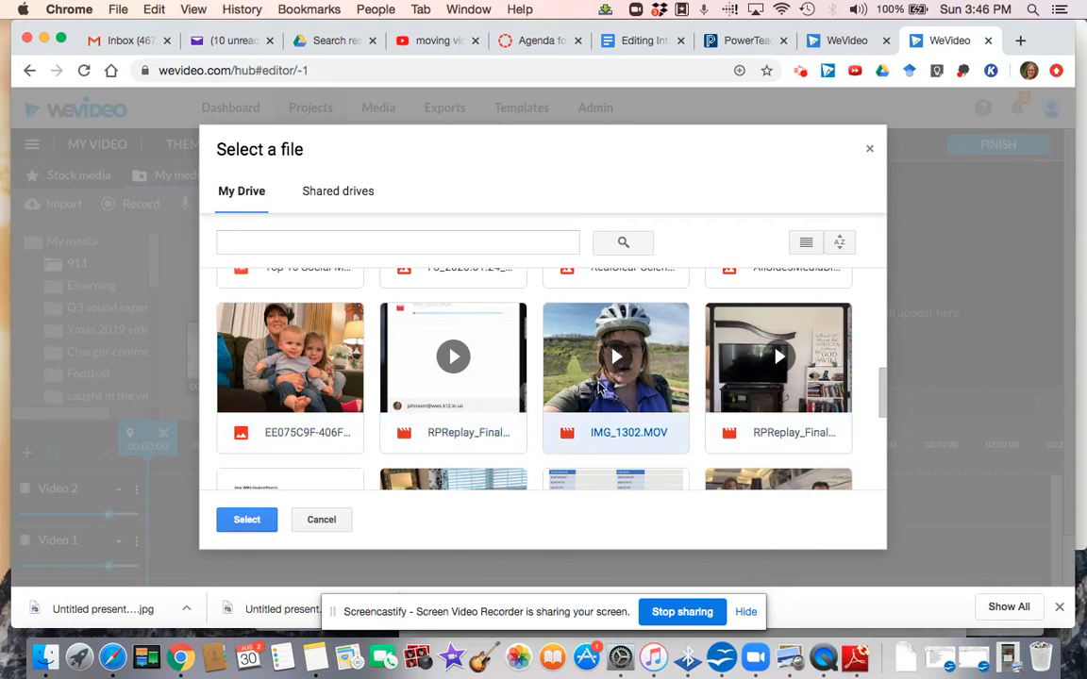
pyautogui.click(238, 521)
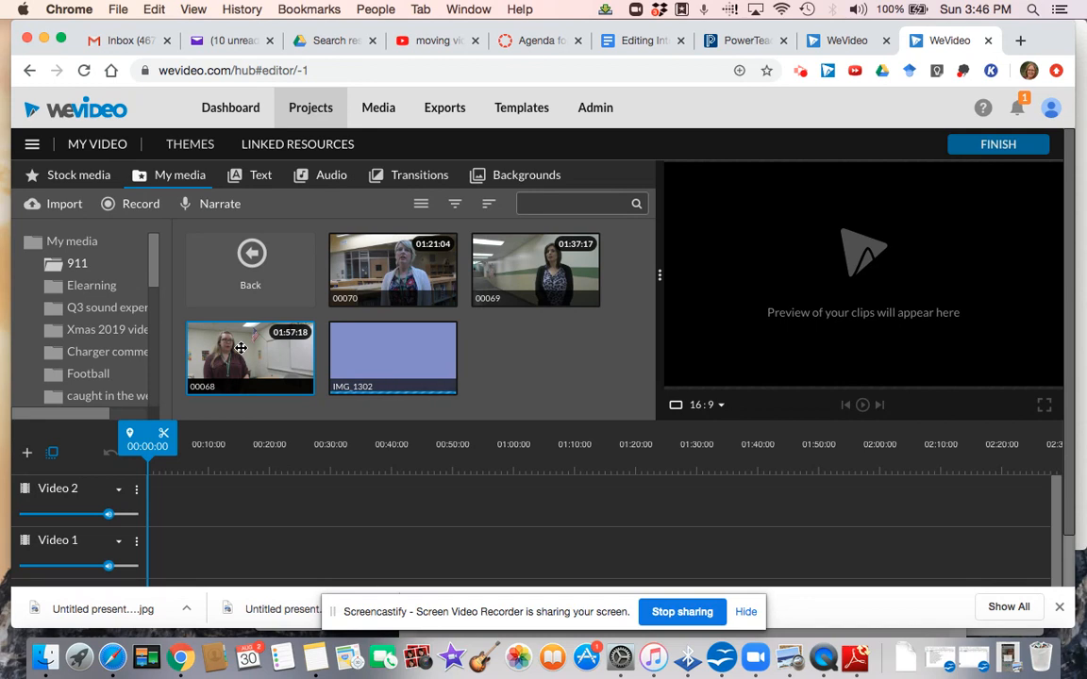
# Step: Share clip 00070 to the current project's media
pyautogui.rightClick(386, 268)
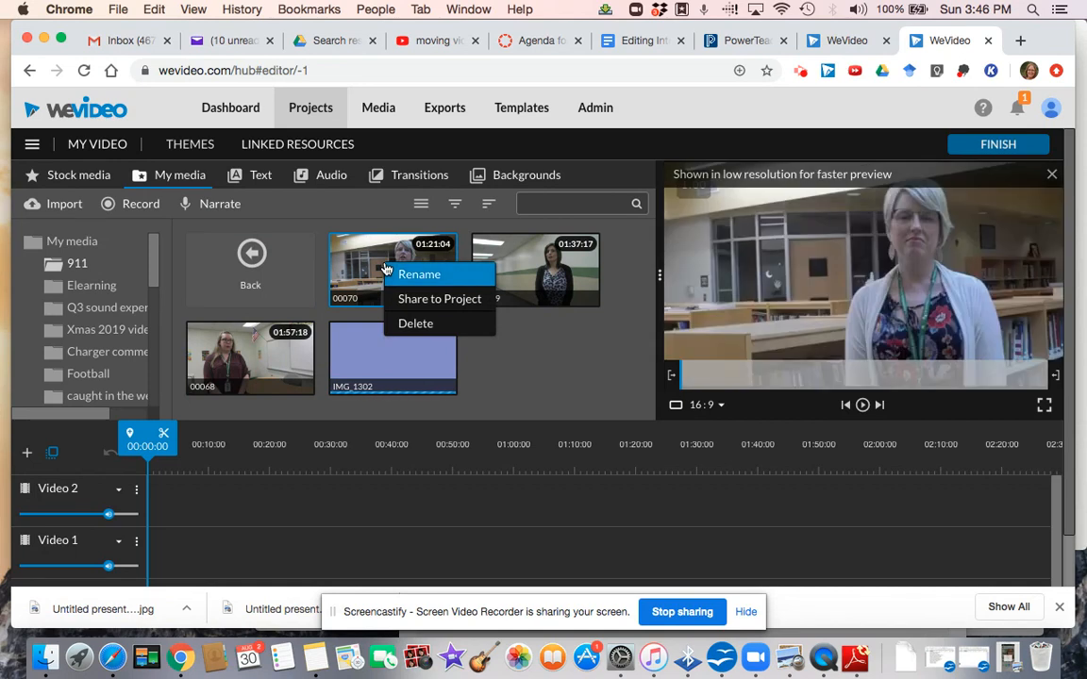
pyautogui.click(431, 300)
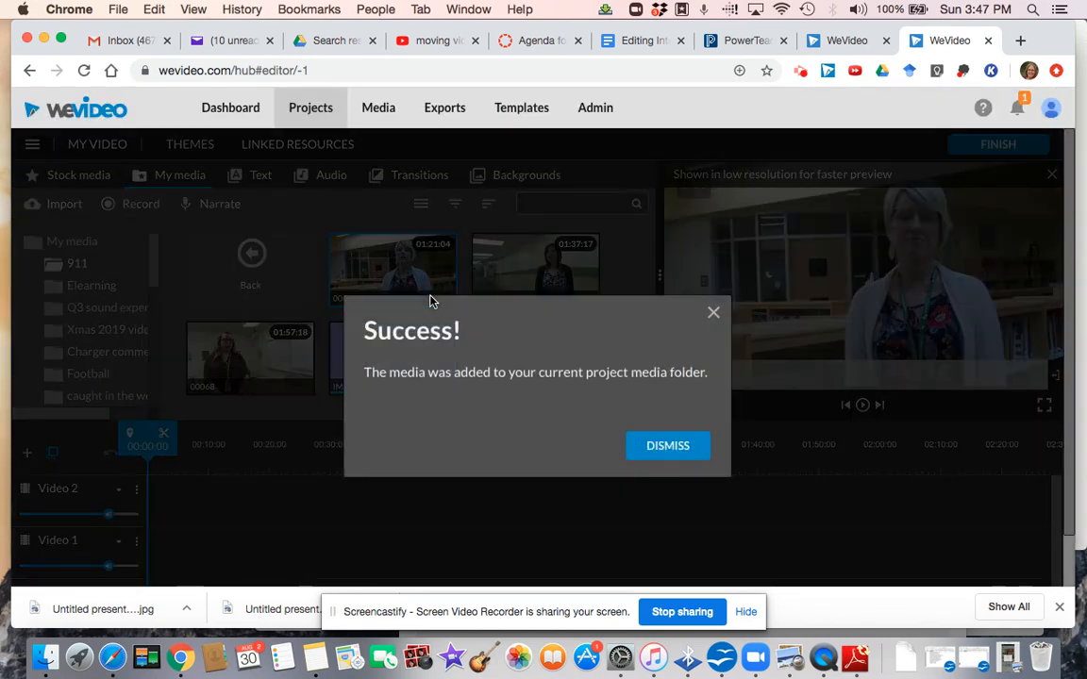
pyautogui.click(676, 456)
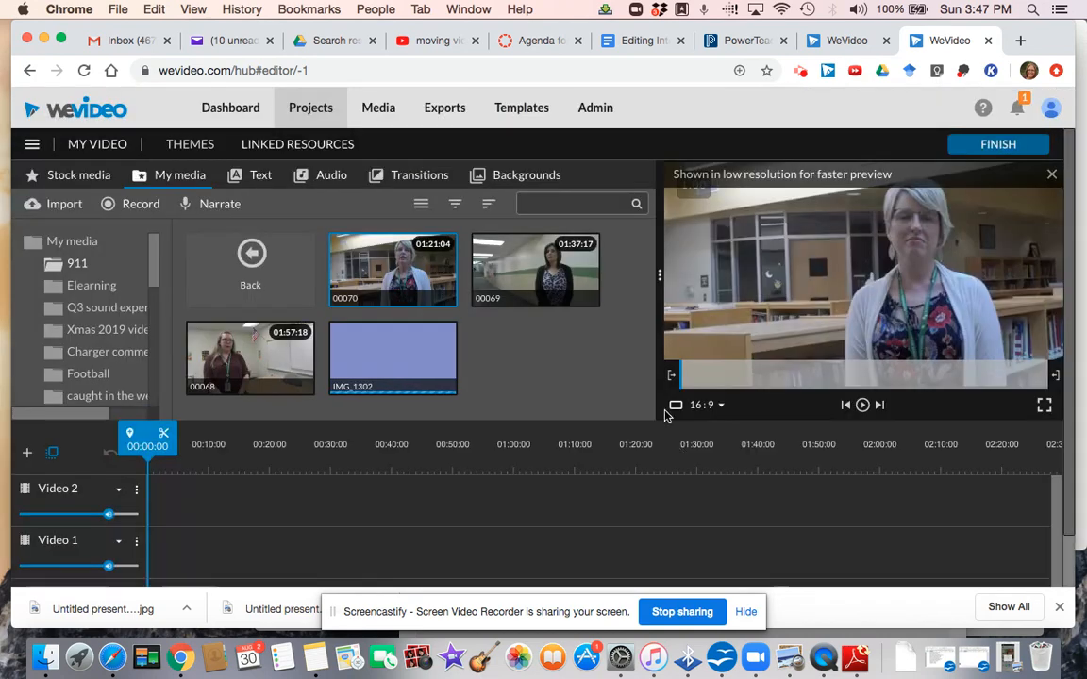
# Step: Share clip 00069 to the current project's media
pyautogui.click(508, 262)
pyautogui.rightClick(509, 261)
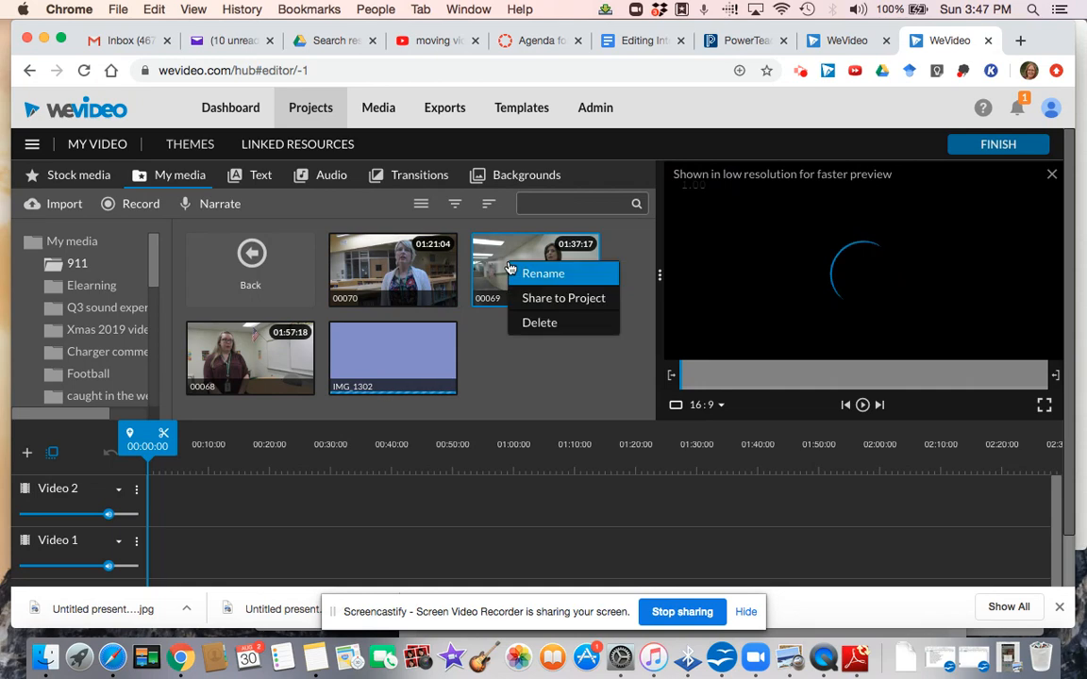
pyautogui.click(543, 299)
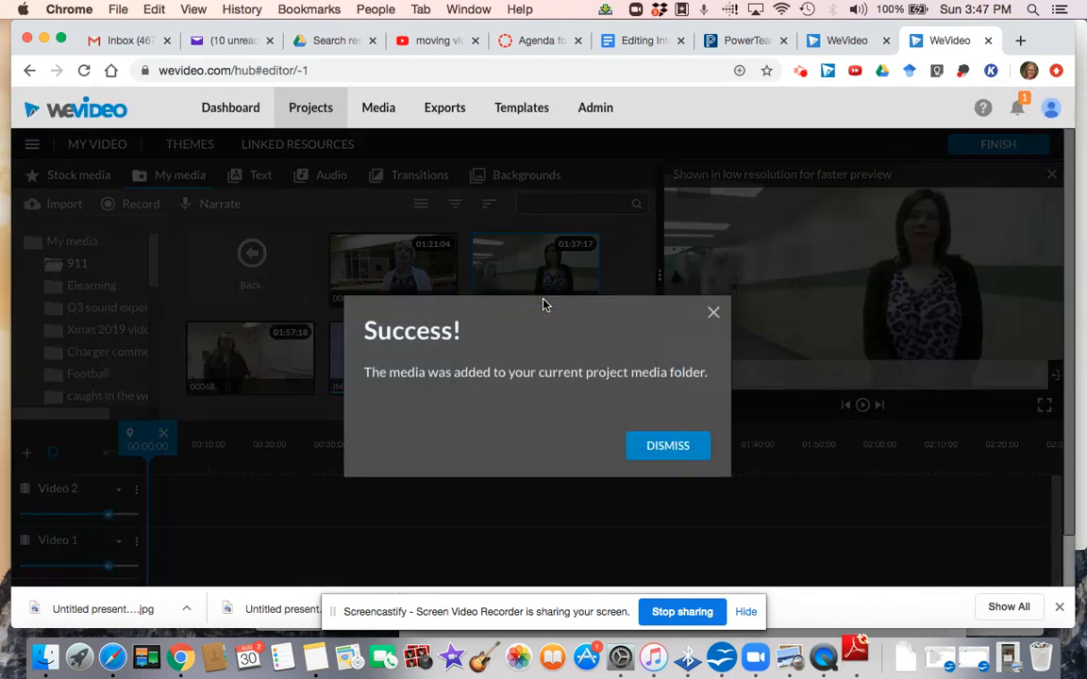
pyautogui.click(664, 454)
# Step: Share clip 00068 to the current project's media
pyautogui.click(200, 319)
pyautogui.rightClick(227, 358)
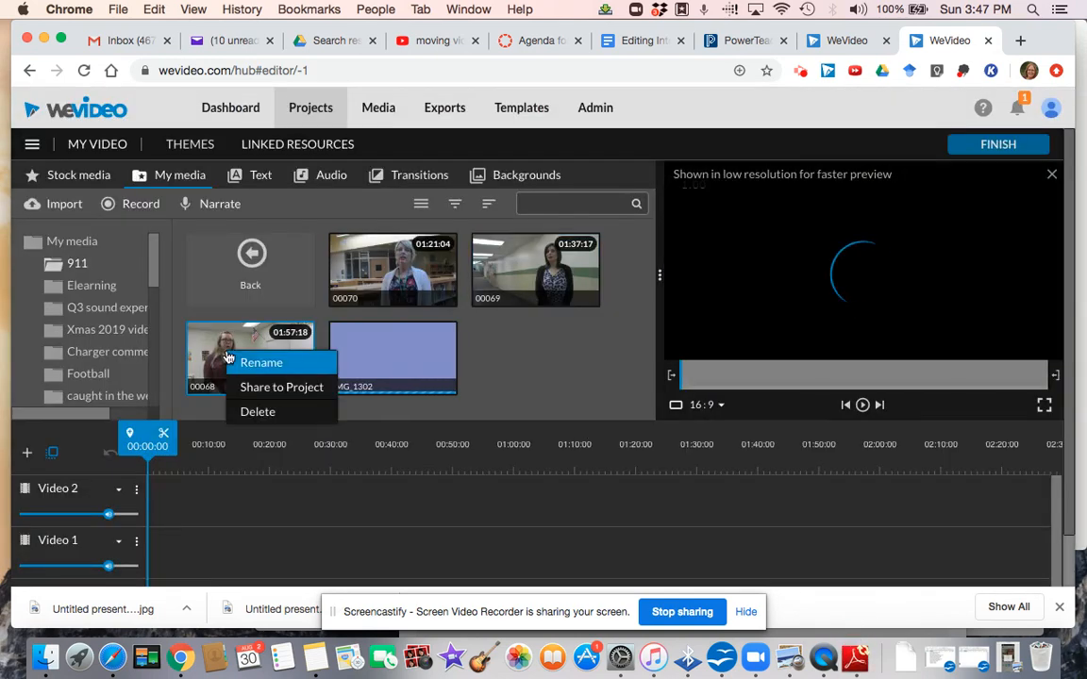
pyautogui.click(255, 387)
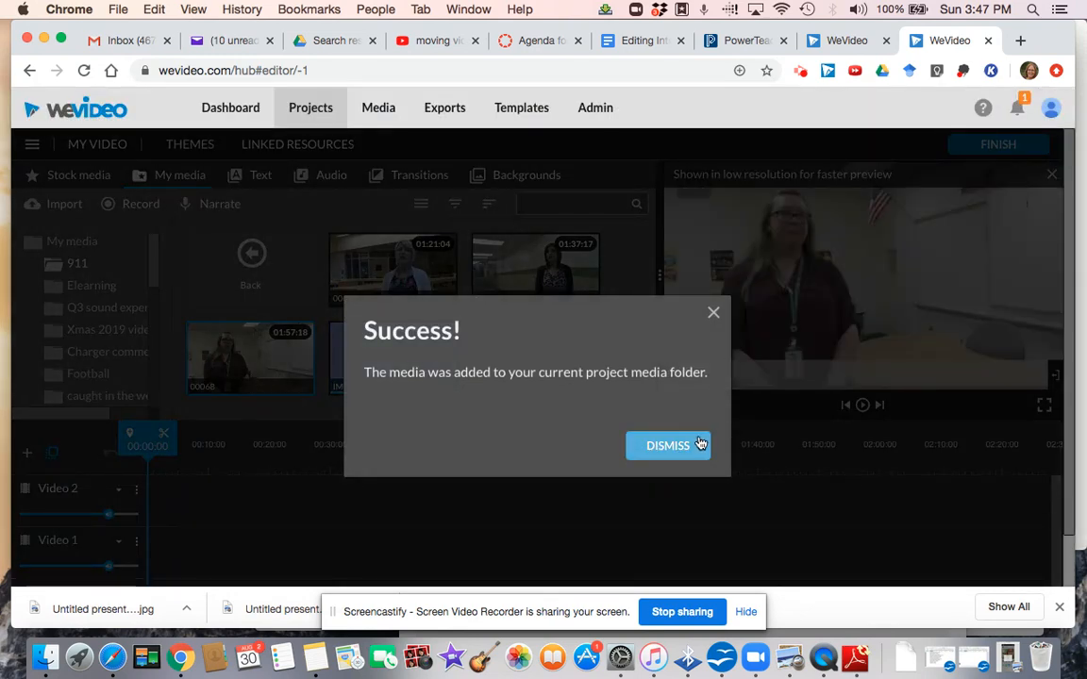
pyautogui.click(700, 444)
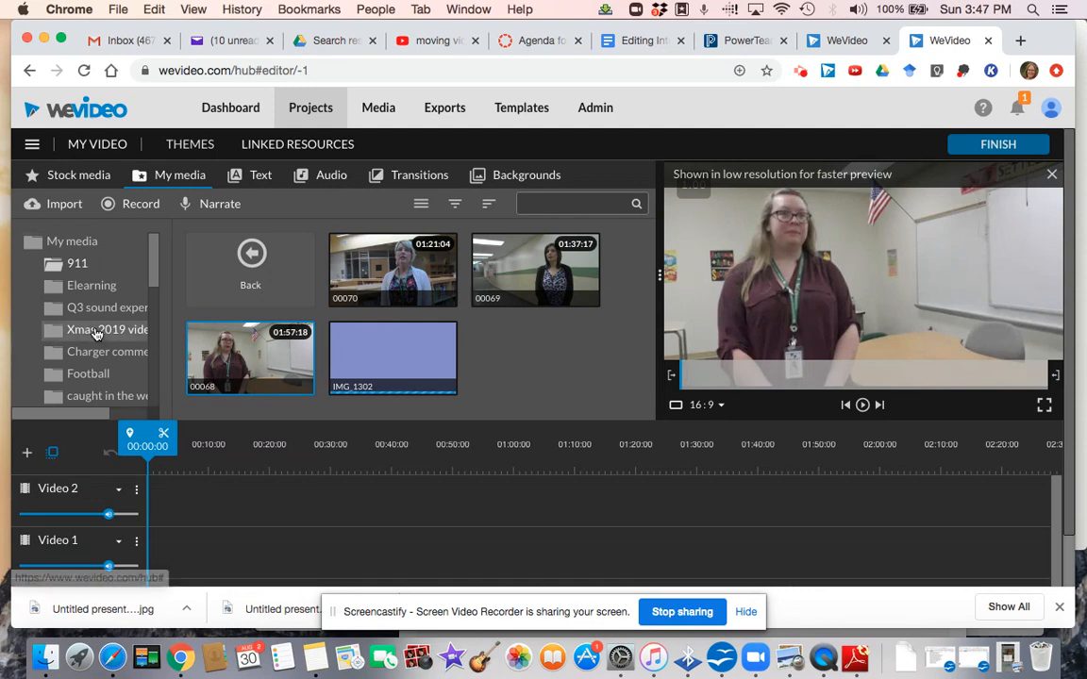
# Step: Open the Project media folder and briefly play clip 00068 in the preview
pyautogui.scroll(-15, 96, 334)
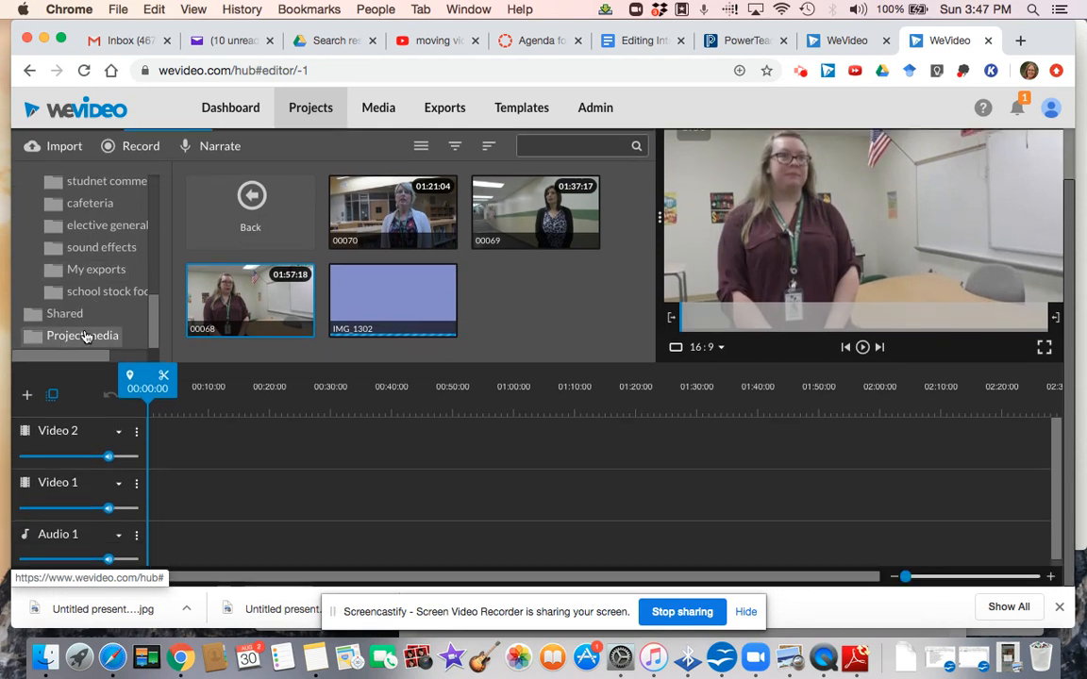
pyautogui.click(85, 336)
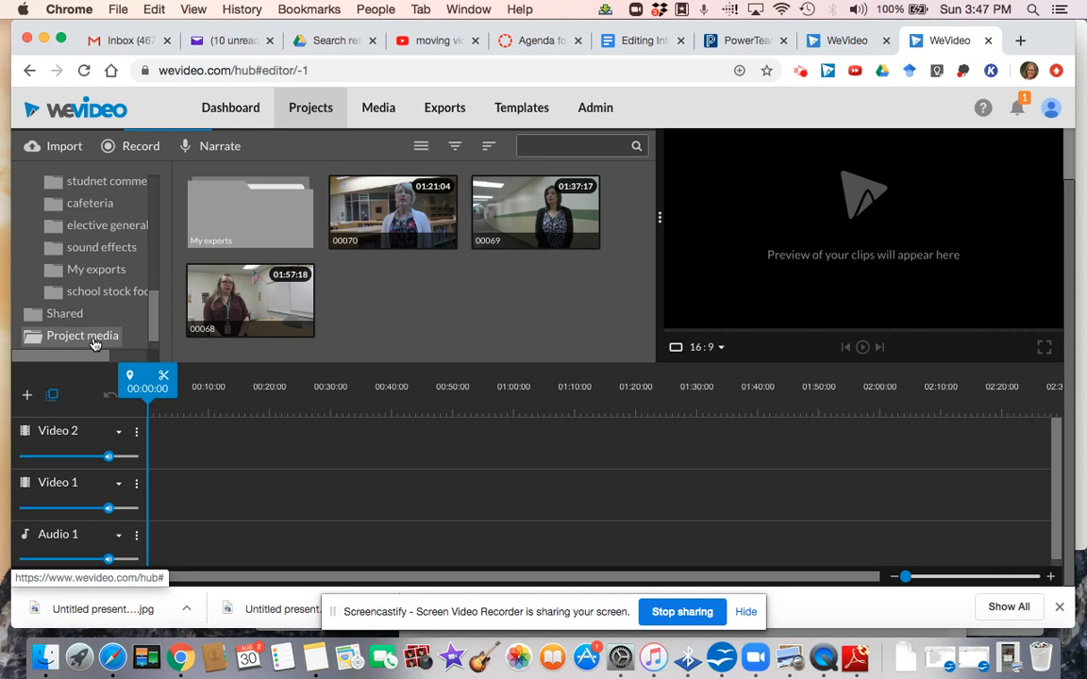
pyautogui.click(233, 306)
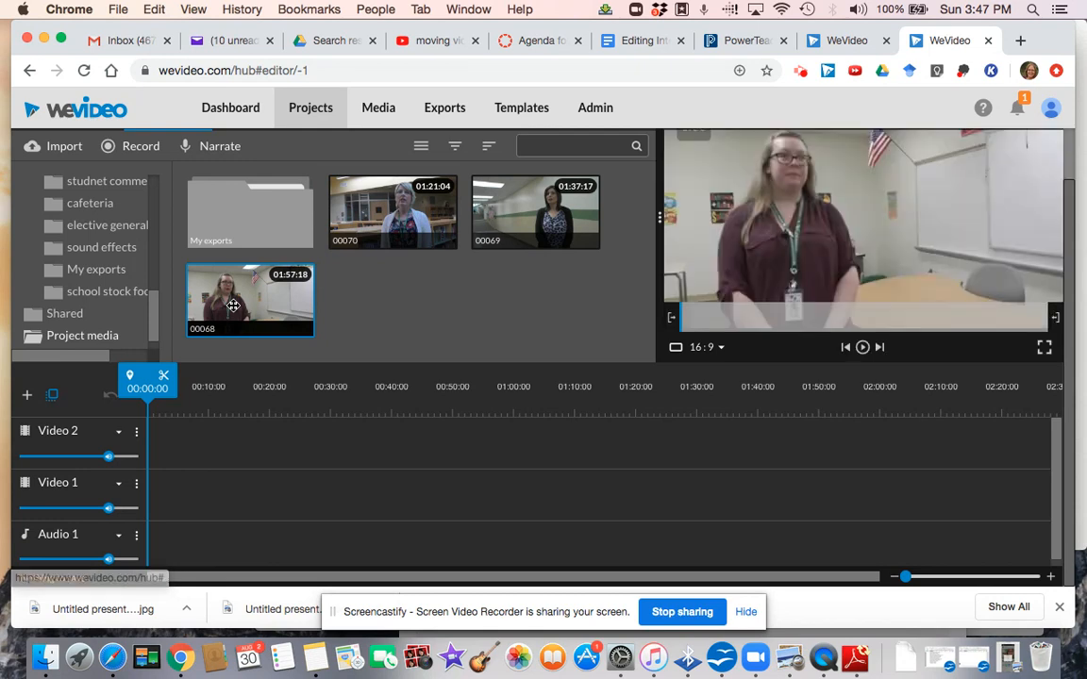
pyautogui.click(862, 350)
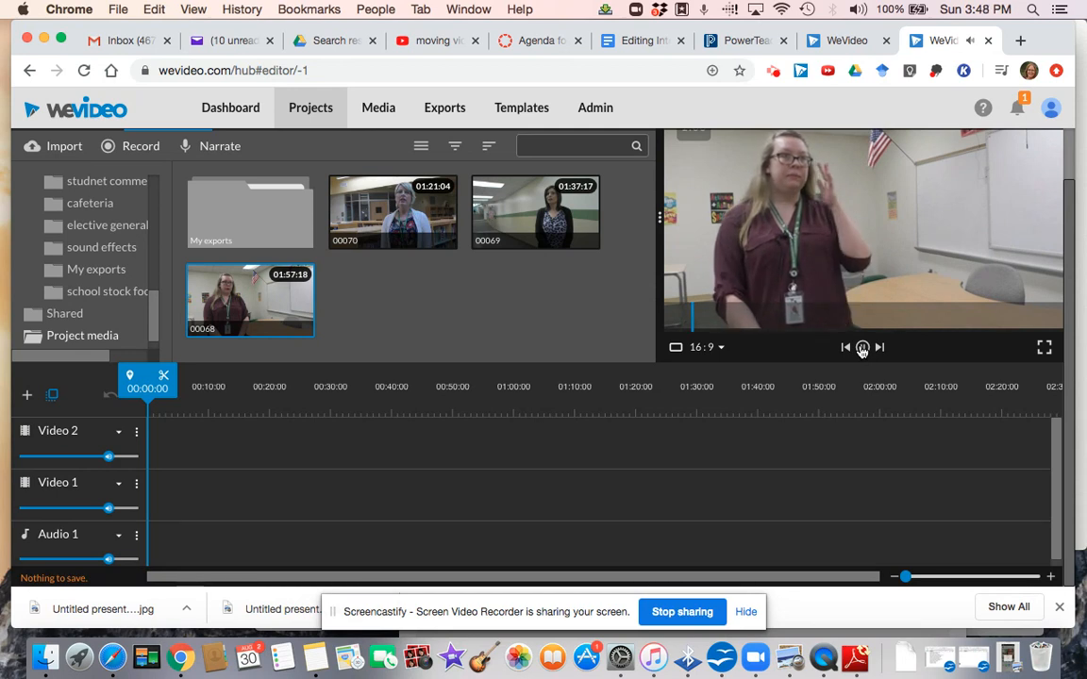
pyautogui.click(862, 347)
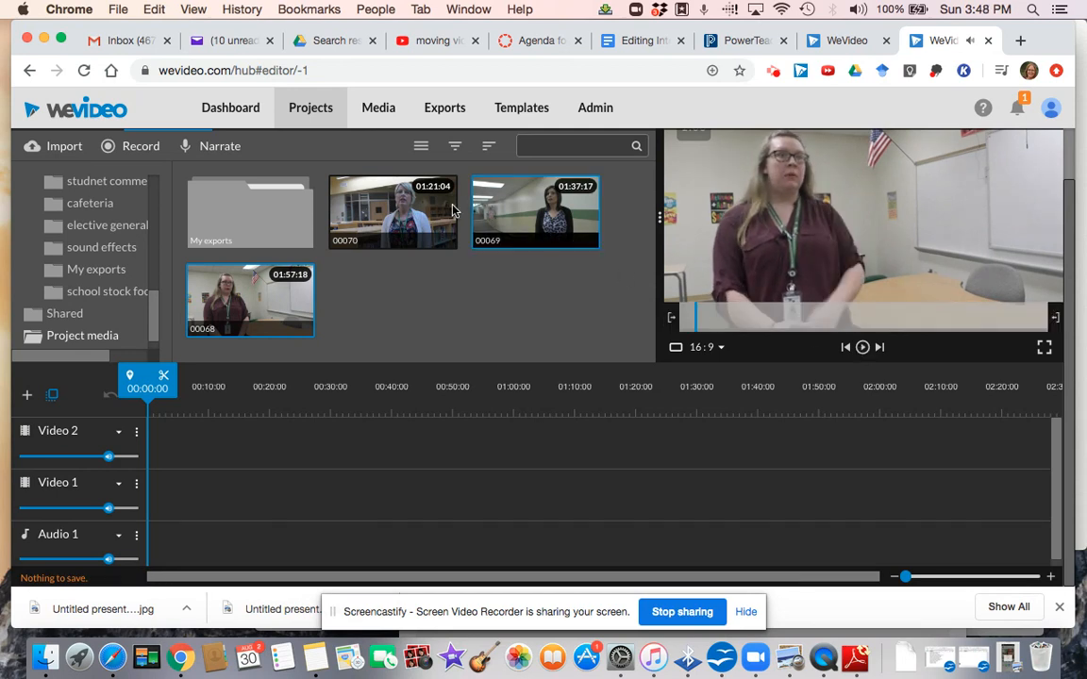
# Step: Place clip 00070 on the Video 1 track, starting just before the 10-second mark
pyautogui.click(377, 194)
pyautogui.moveTo(364, 189); pyautogui.dragTo(213, 487)
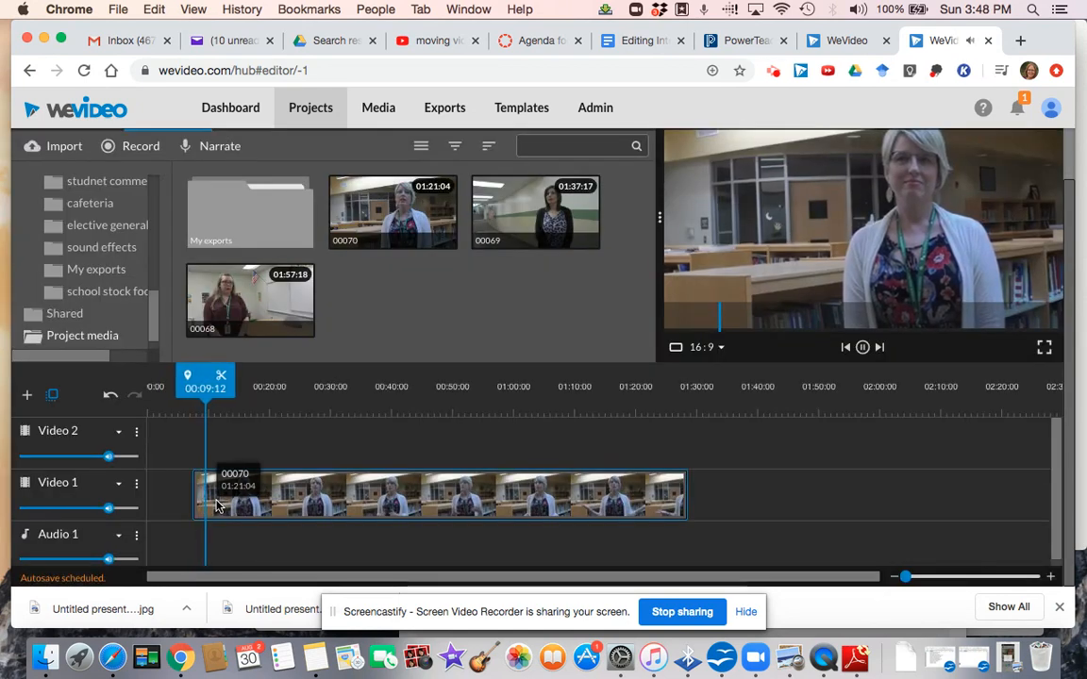
# Step: Play the start of clip 00070 on the timeline and pause at about 17 seconds
pyautogui.click(215, 507)
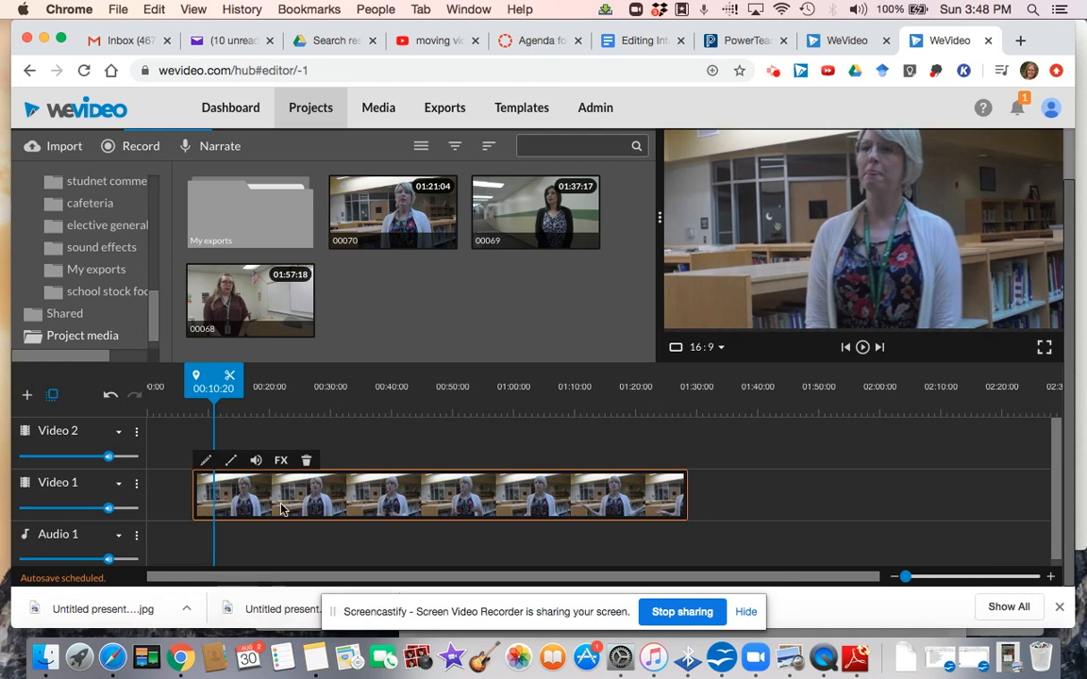
pyautogui.press('space')
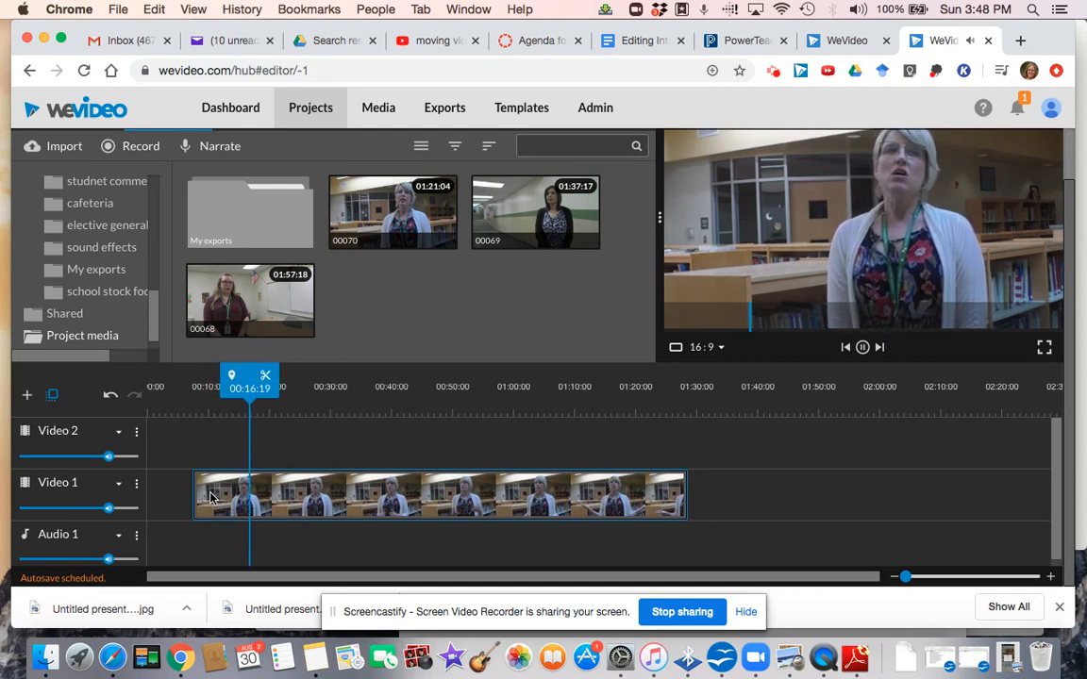
pyautogui.press('space')
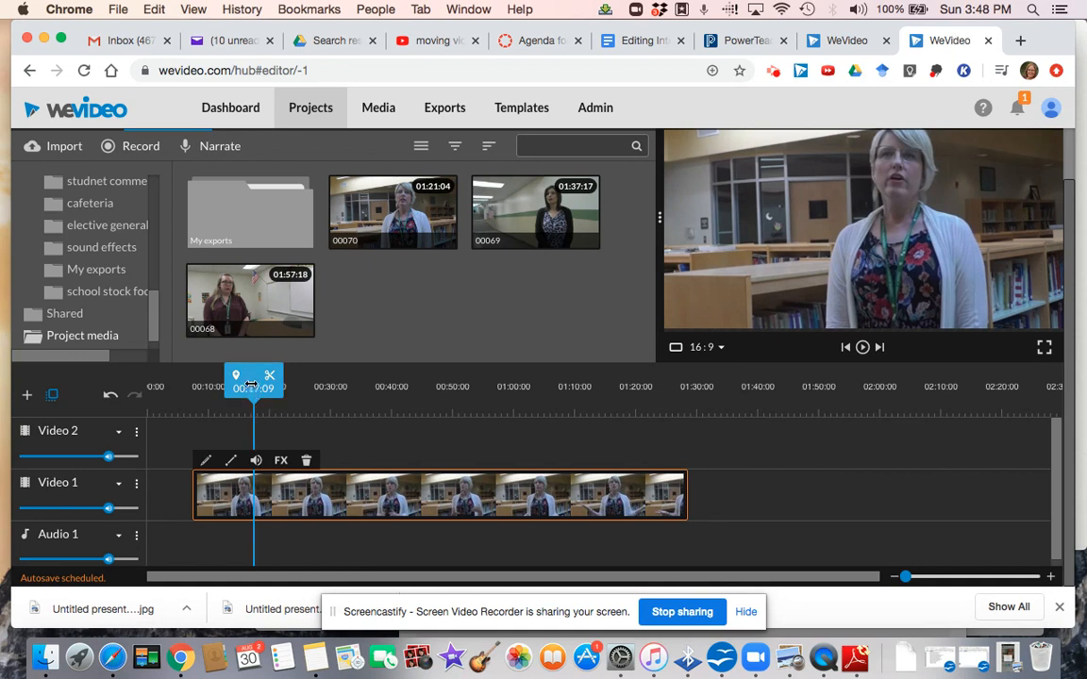
# Step: Split clip 00070 on Video 1 at 00:16:09 and delete the short part before the cut
pyautogui.moveTo(251, 377); pyautogui.dragTo(244, 377)
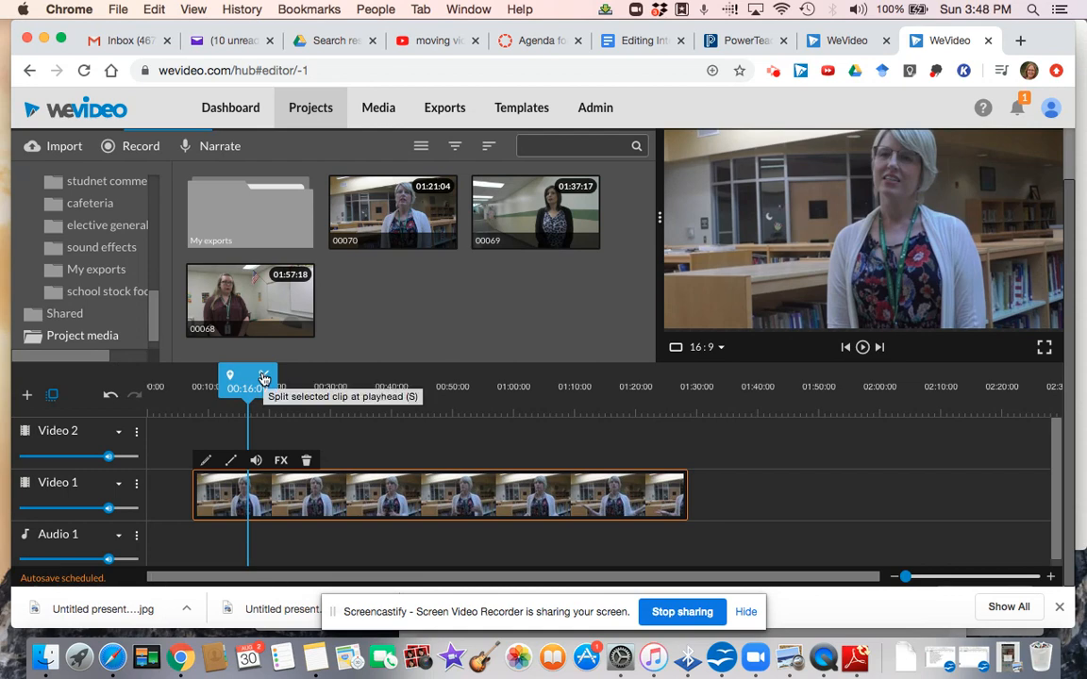
pyautogui.click(264, 379)
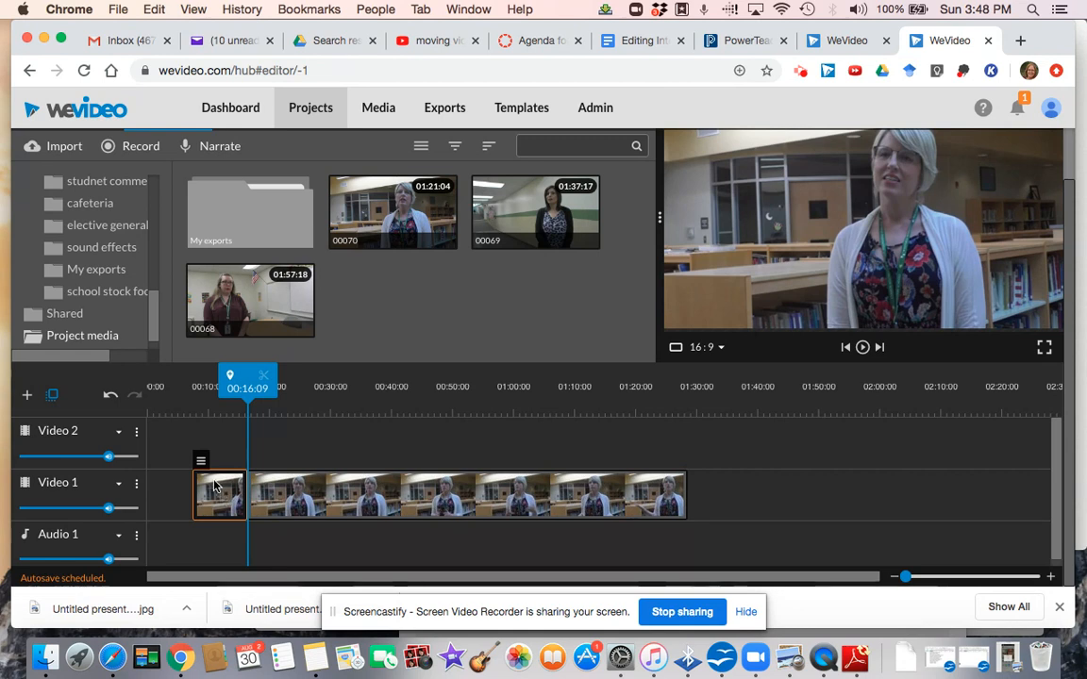
pyautogui.press('Delete')
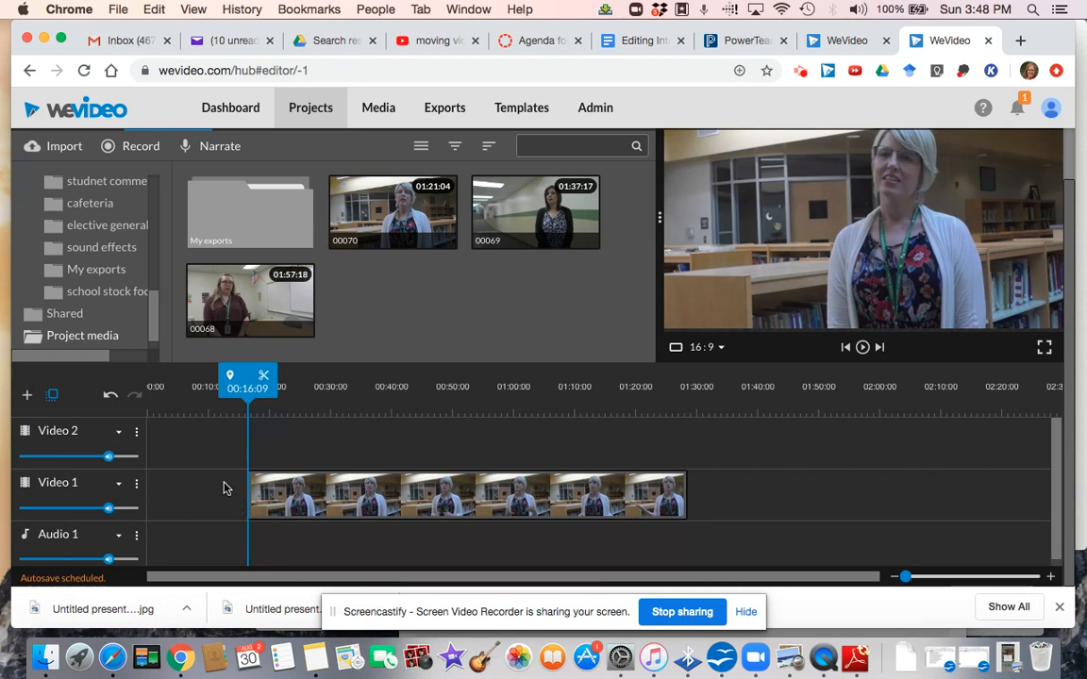
# Step: Play and scrub through the trimmed clip on Video 1, ending with the playhead at 00:40:14
pyautogui.press('space')
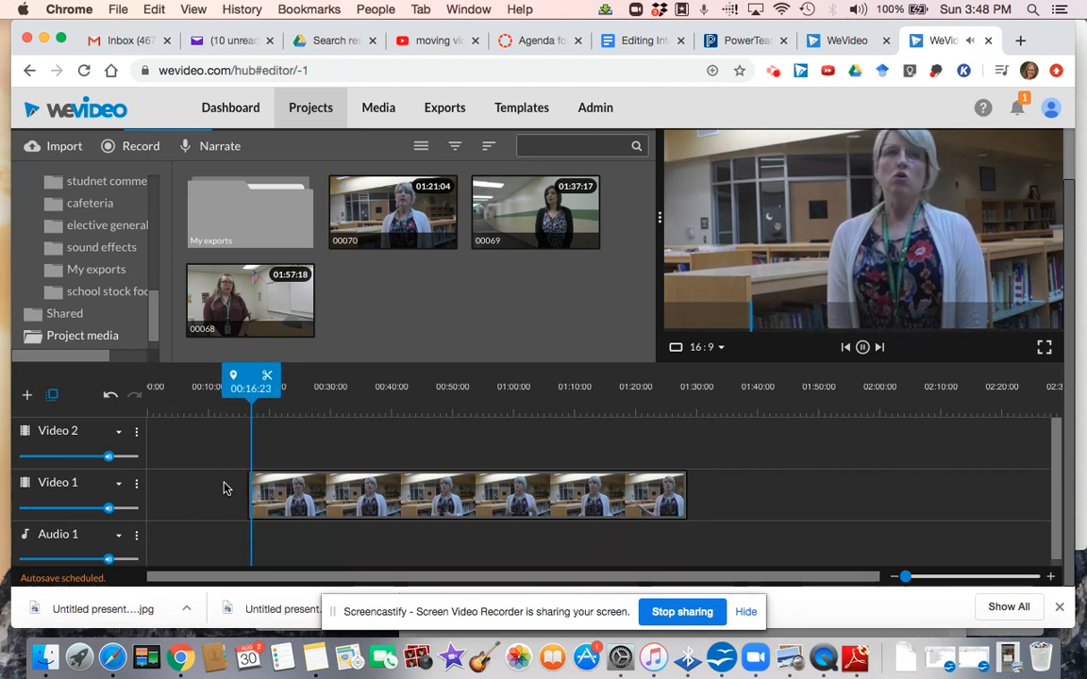
pyautogui.press('space')
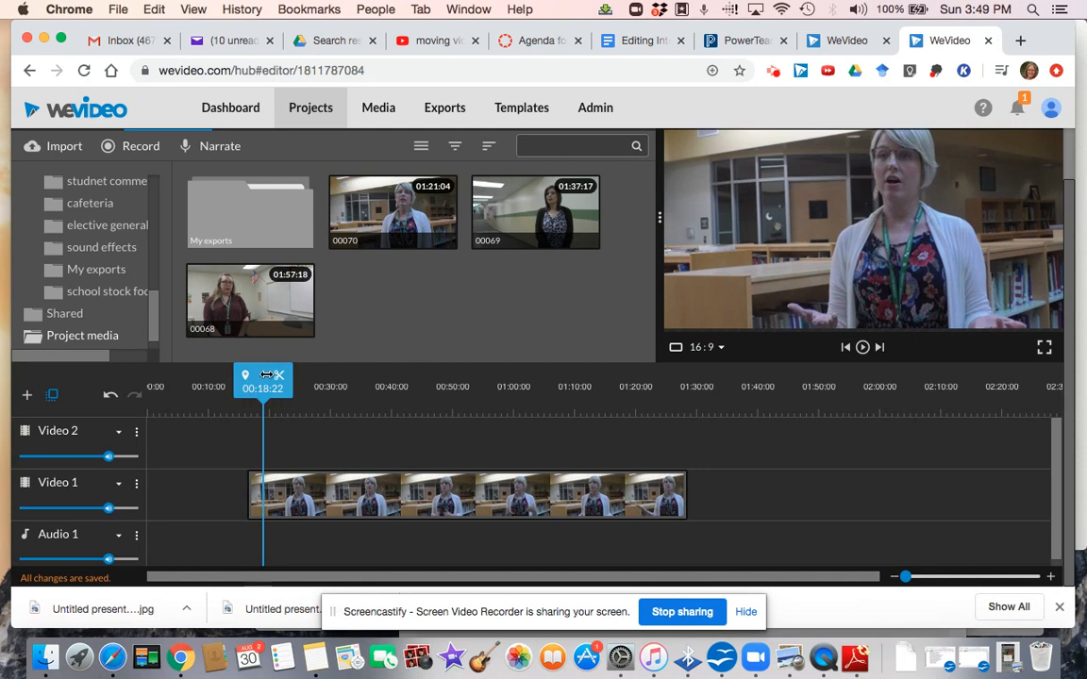
pyautogui.moveTo(280, 377); pyautogui.dragTo(431, 375)
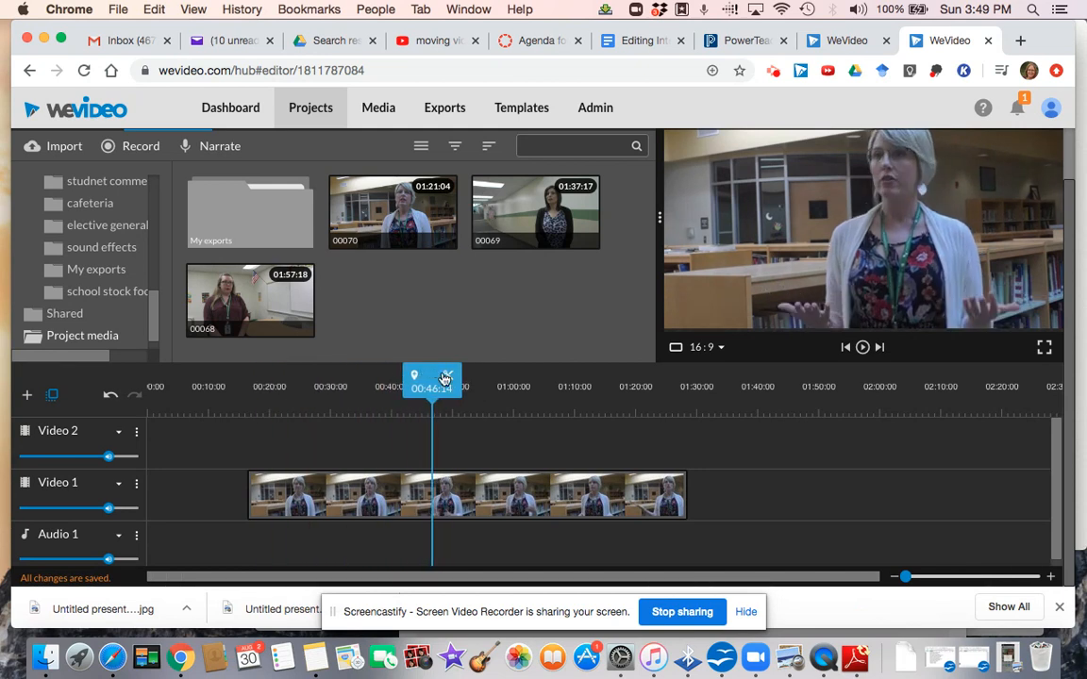
pyautogui.press('space')
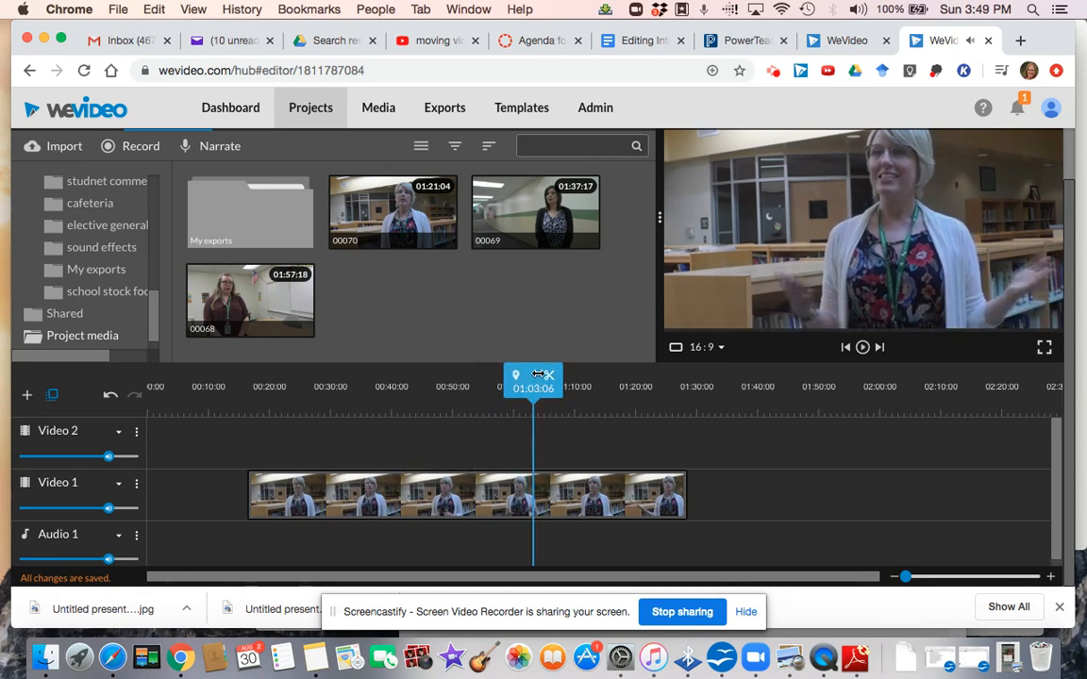
pyautogui.moveTo(533, 375); pyautogui.dragTo(316, 366)
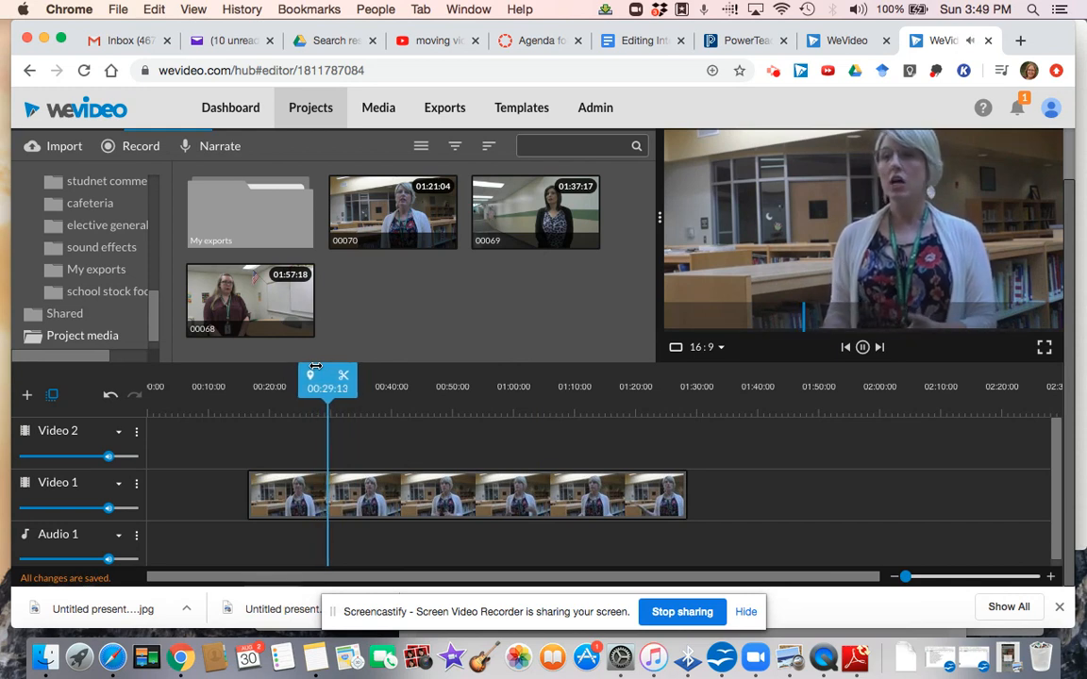
pyautogui.press('space')
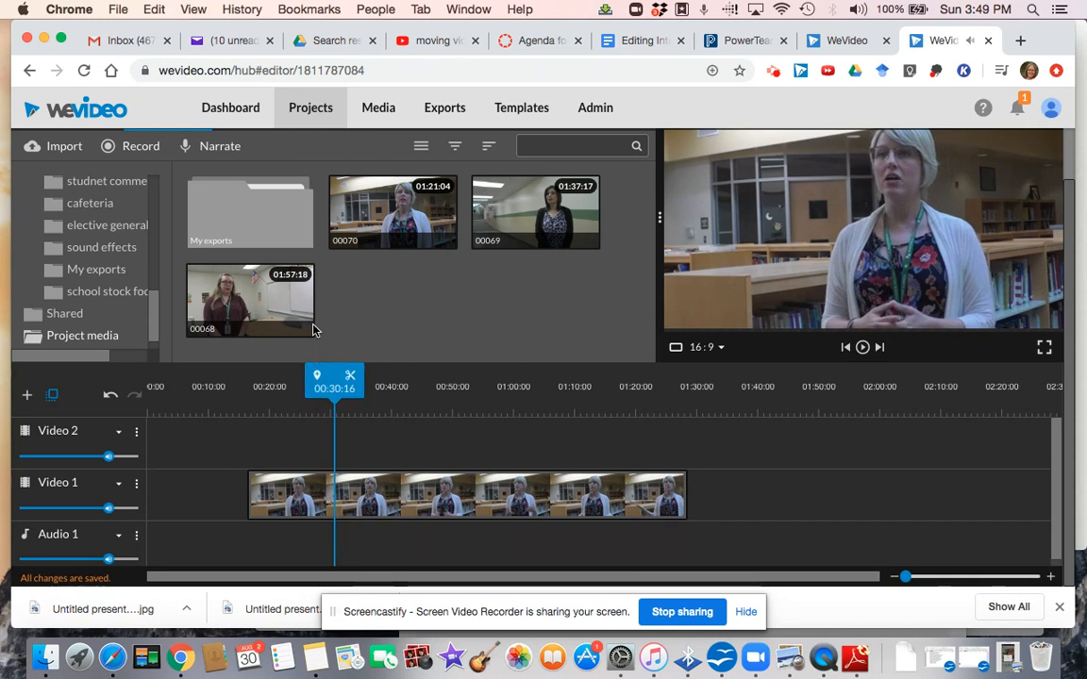
pyautogui.moveTo(333, 376); pyautogui.dragTo(505, 377)
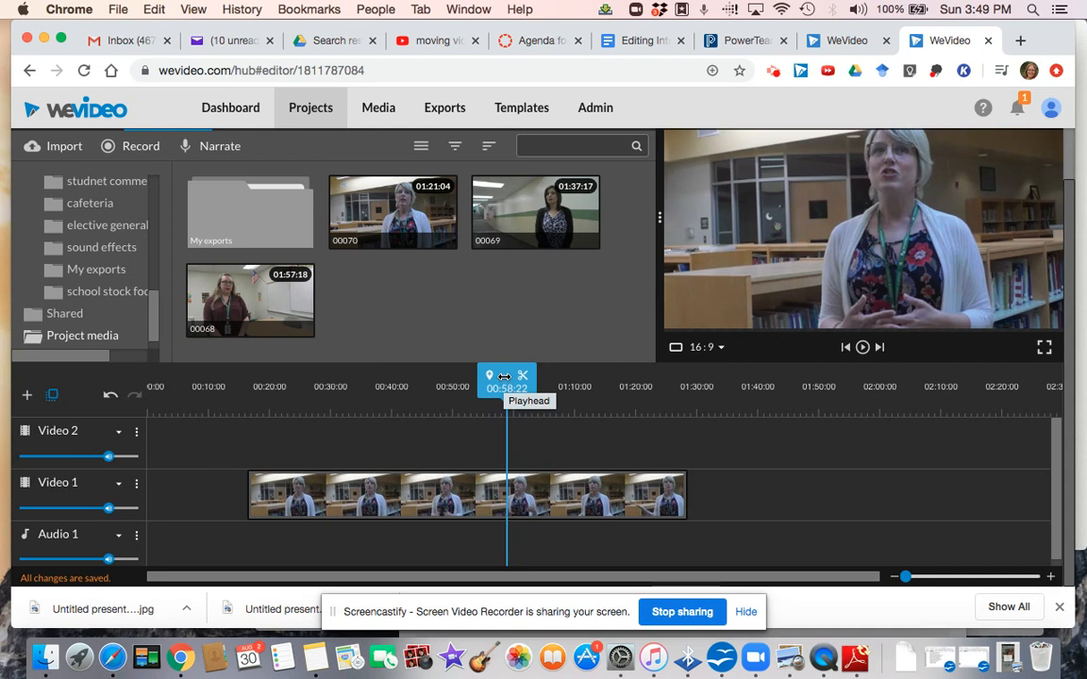
pyautogui.moveTo(504, 377); pyautogui.dragTo(389, 373)
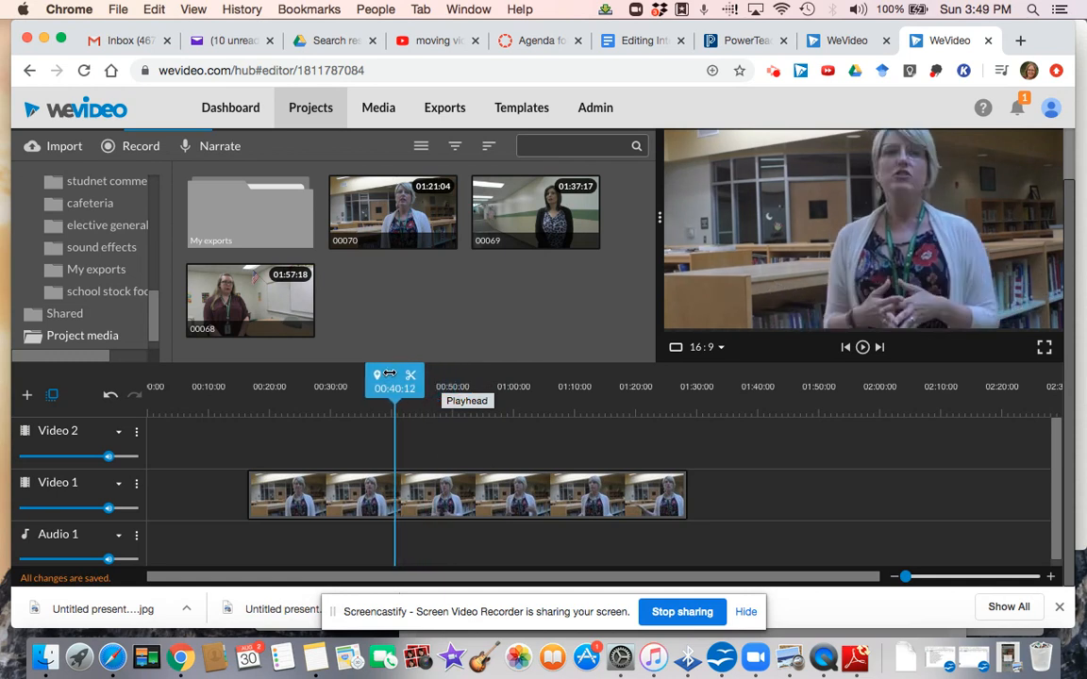
pyautogui.press('Right')
pyautogui.press('Right')
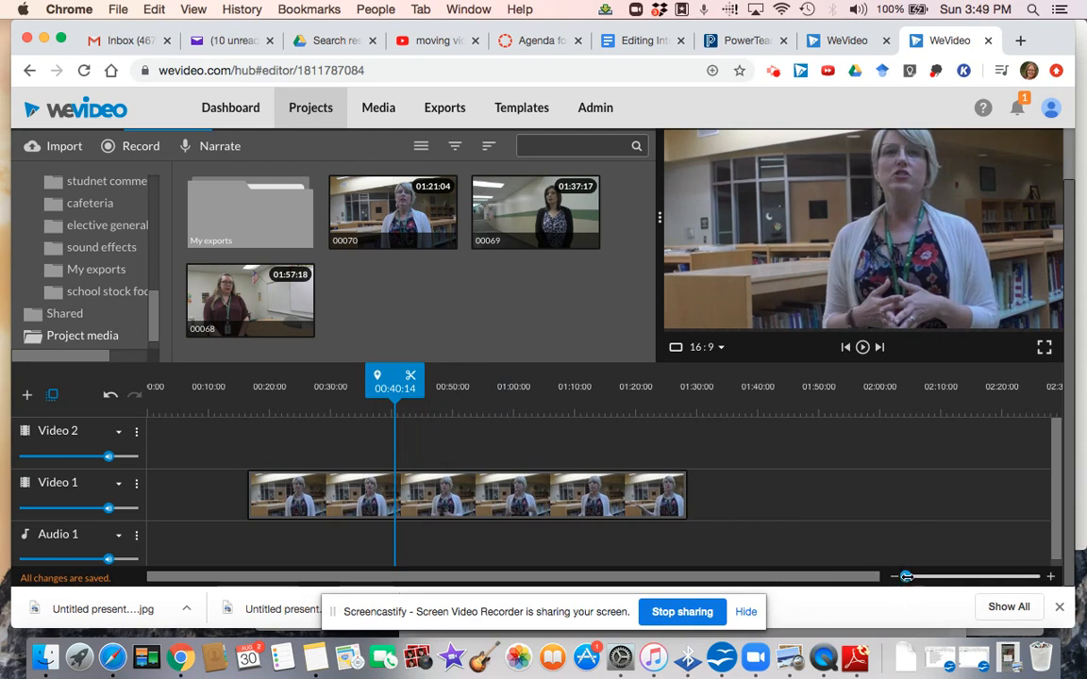
# Step: Examine the clip in a closer timeline view, return to its start and play it to about 26 seconds
pyautogui.moveTo(906, 577); pyautogui.dragTo(914, 576)
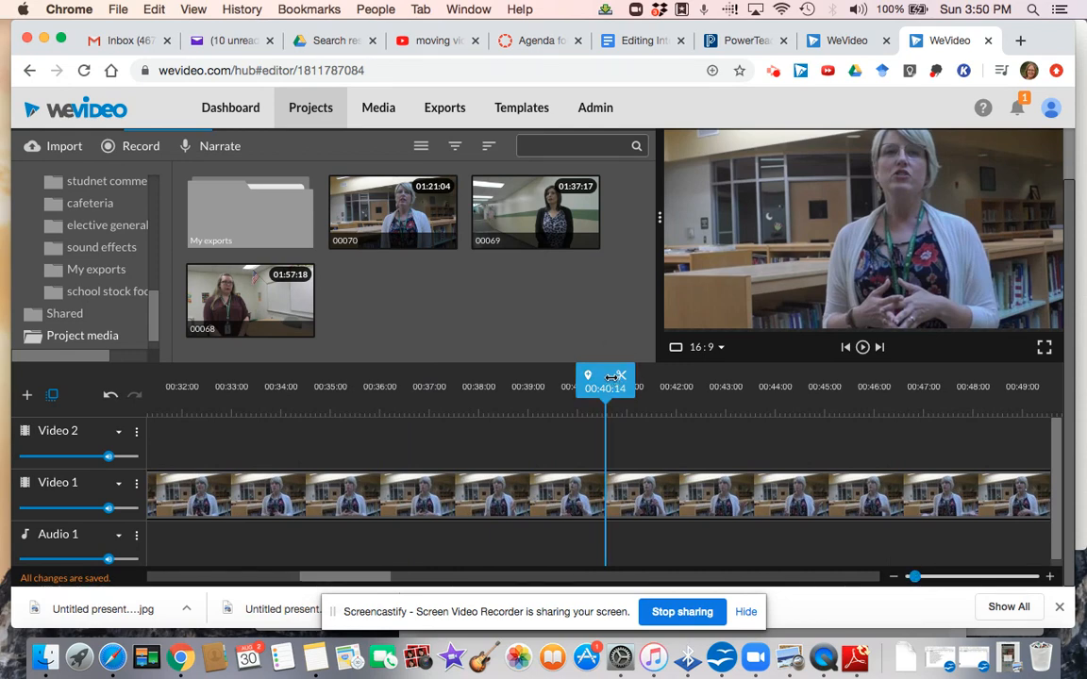
pyautogui.moveTo(601, 376)
pyautogui.mouseDown()
pyautogui.moveTo(569, 375)
pyautogui.moveTo(586, 376)
pyautogui.mouseUp()
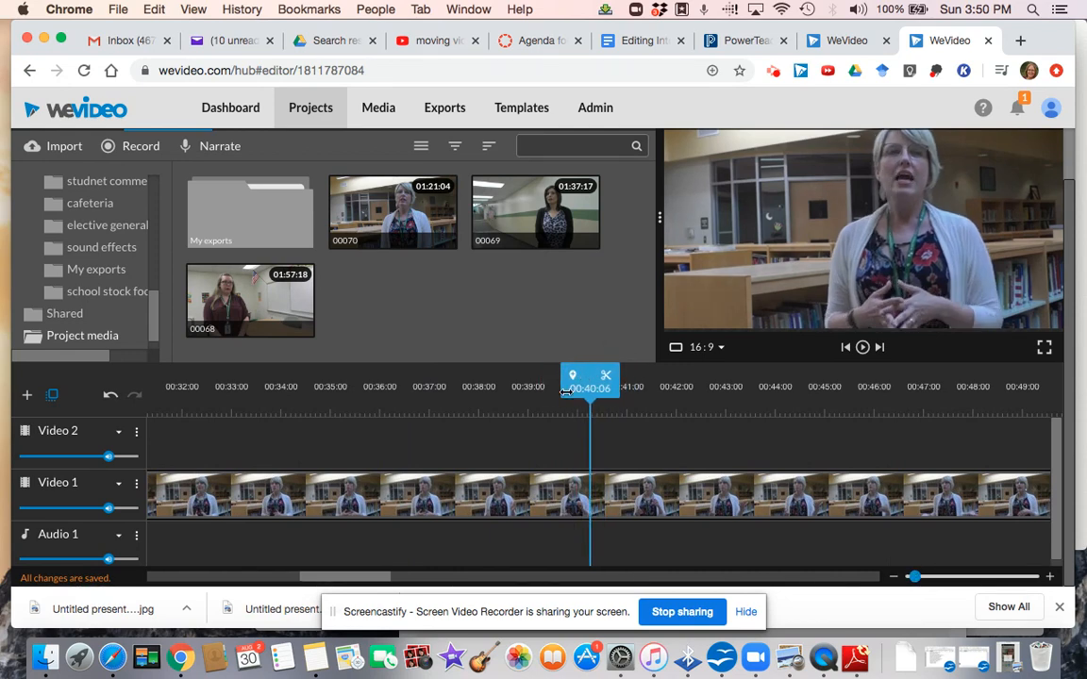
pyautogui.moveTo(374, 582); pyautogui.dragTo(283, 581)
pyautogui.click(329, 489)
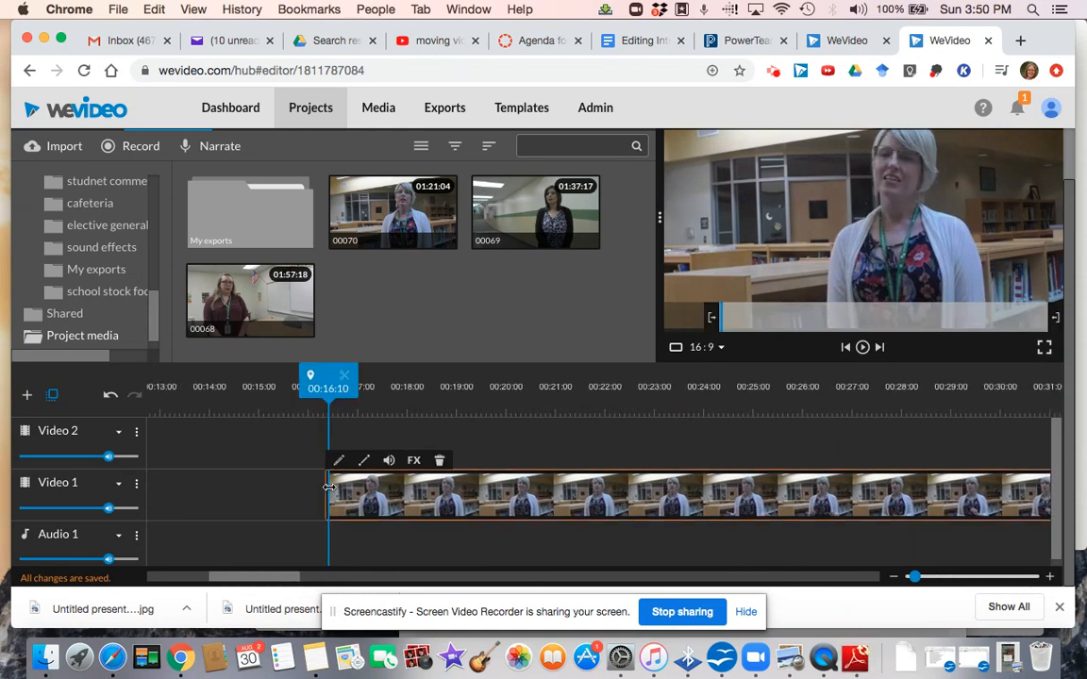
pyautogui.moveTo(914, 577); pyautogui.dragTo(904, 577)
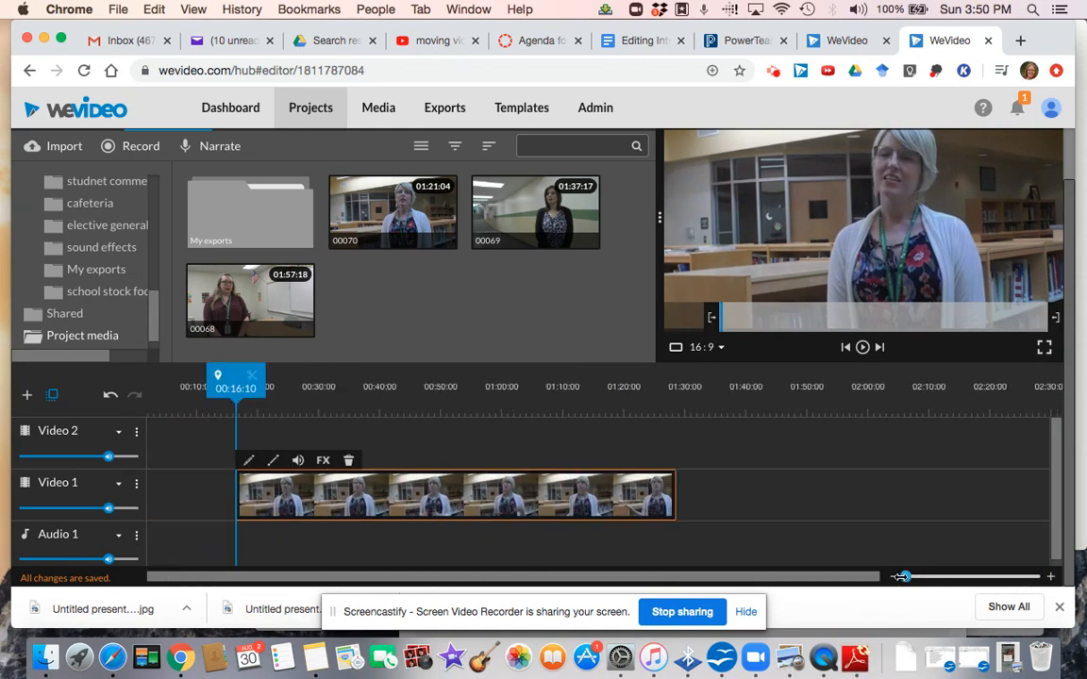
pyautogui.press('space')
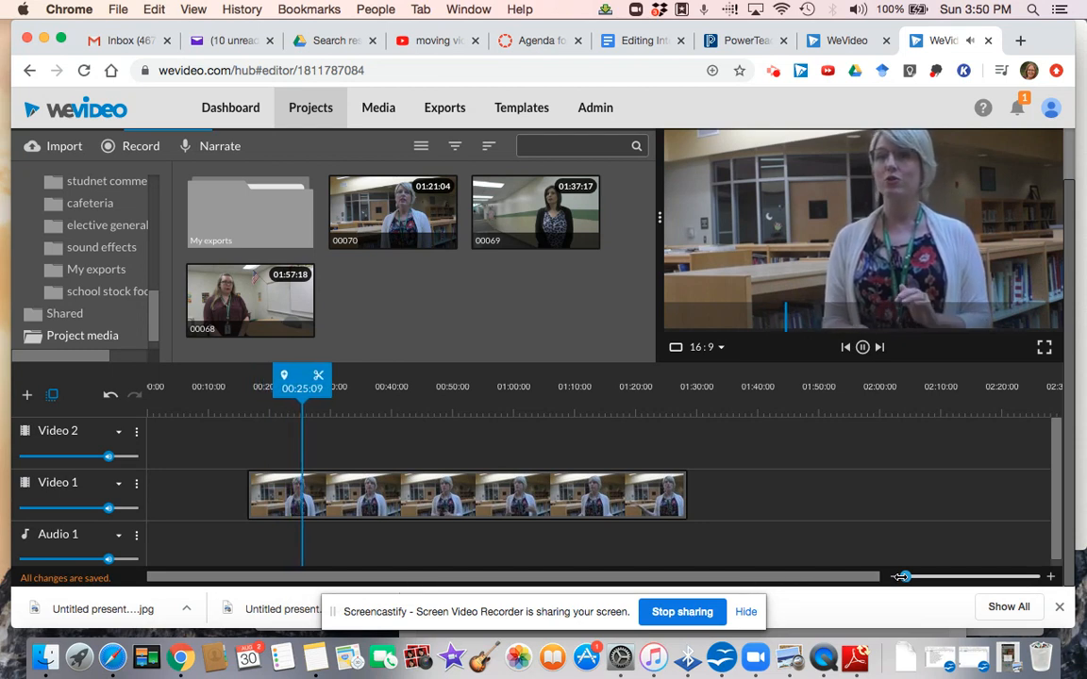
pyautogui.press('space')
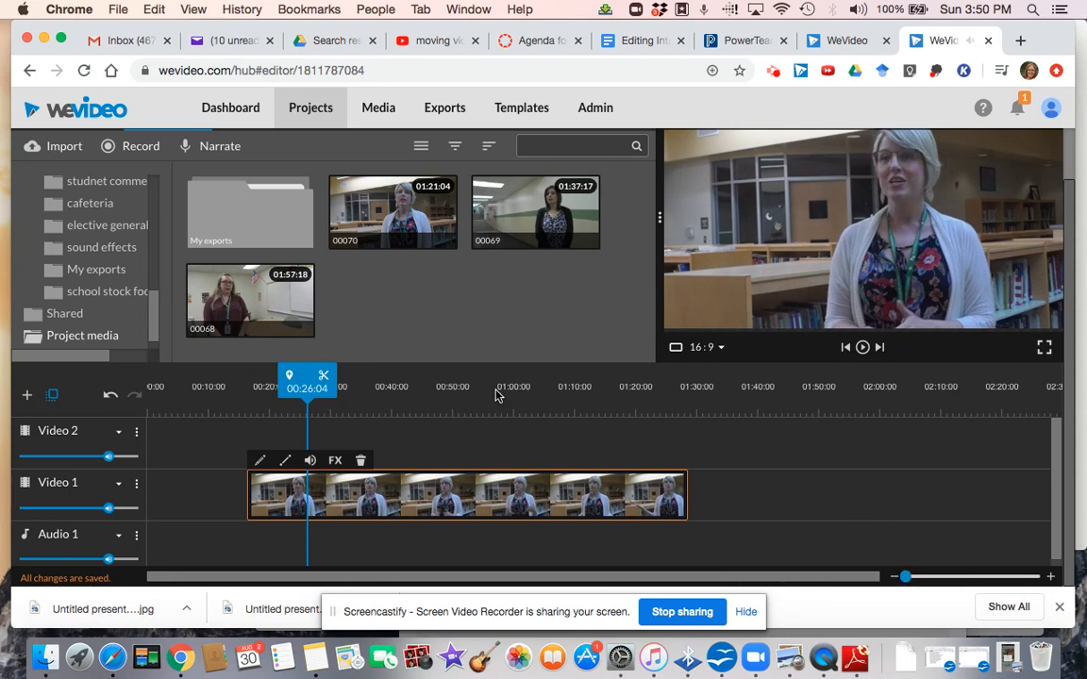
# Step: Try splitting the Video 1 clip at 00:26:04, play on briefly and undo the split
pyautogui.click(323, 380)
pyautogui.press('space')
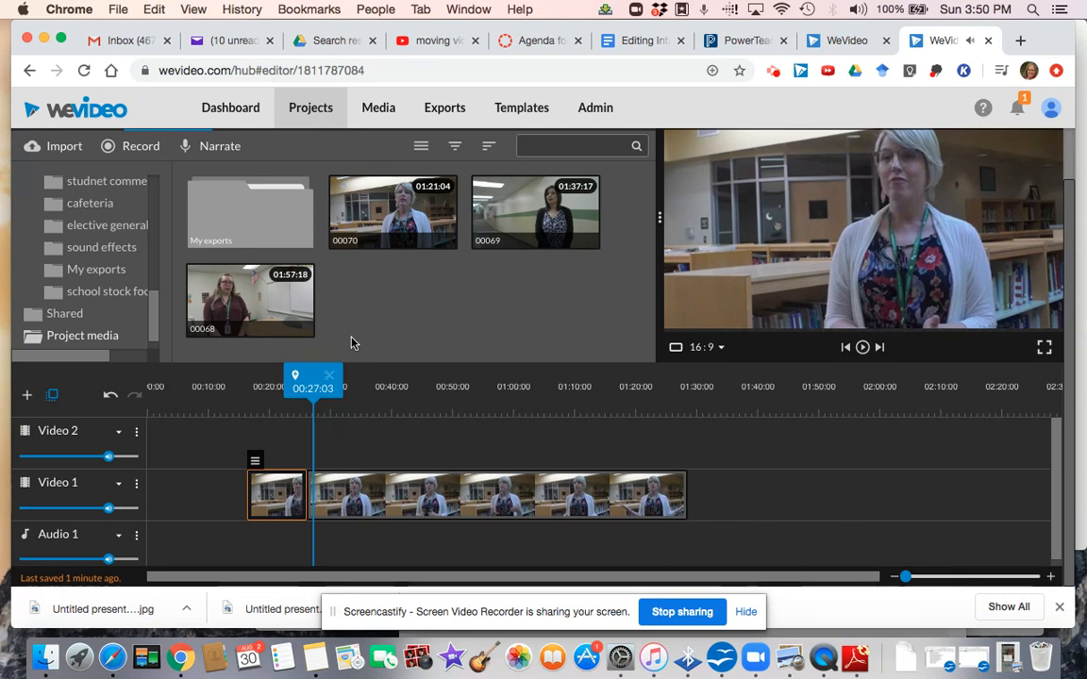
pyautogui.click(110, 398)
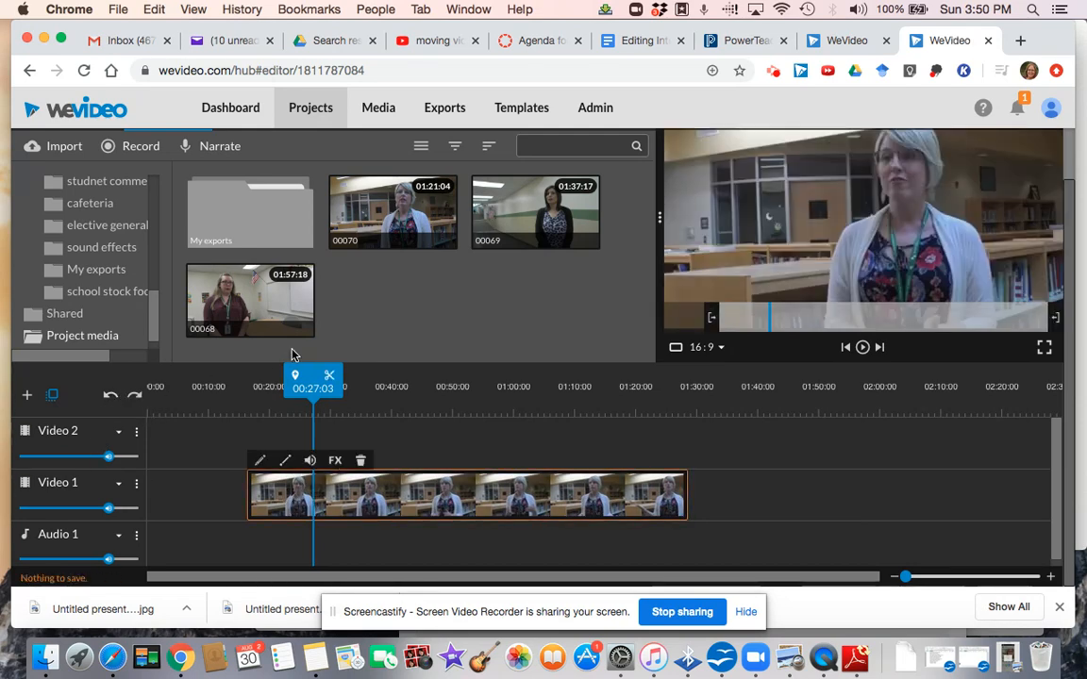
# Step: Scrub the clip to 00:29:21 and enlarge the Video 1 track to its tallest size to show the audio waveform
pyautogui.moveTo(312, 379); pyautogui.dragTo(318, 379)
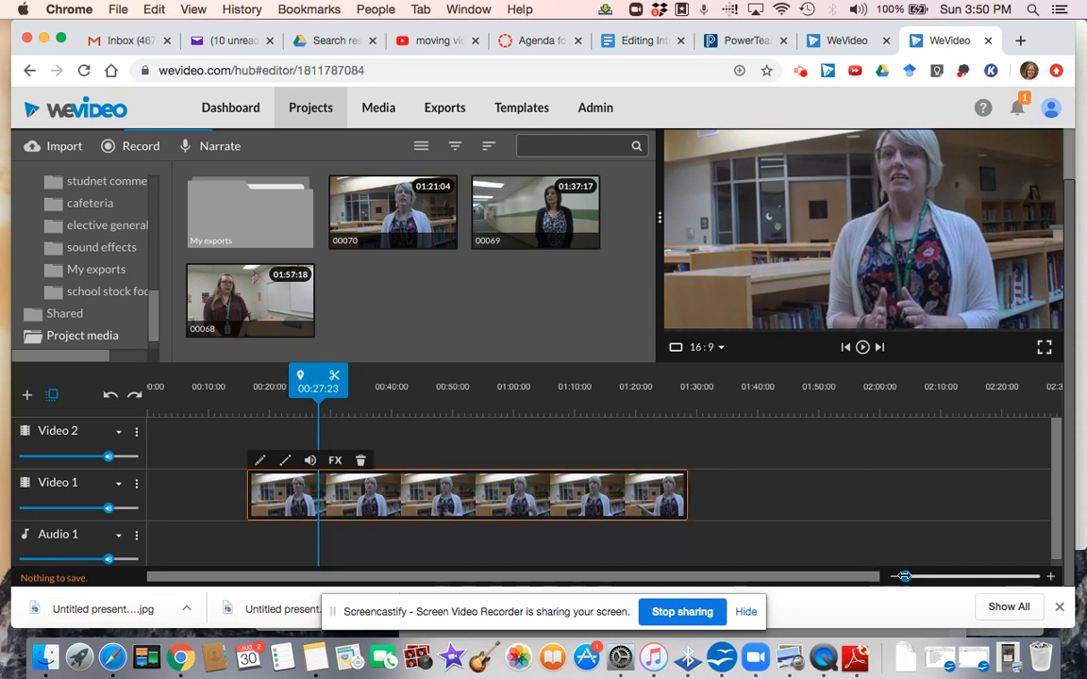
pyautogui.moveTo(905, 576); pyautogui.dragTo(914, 575)
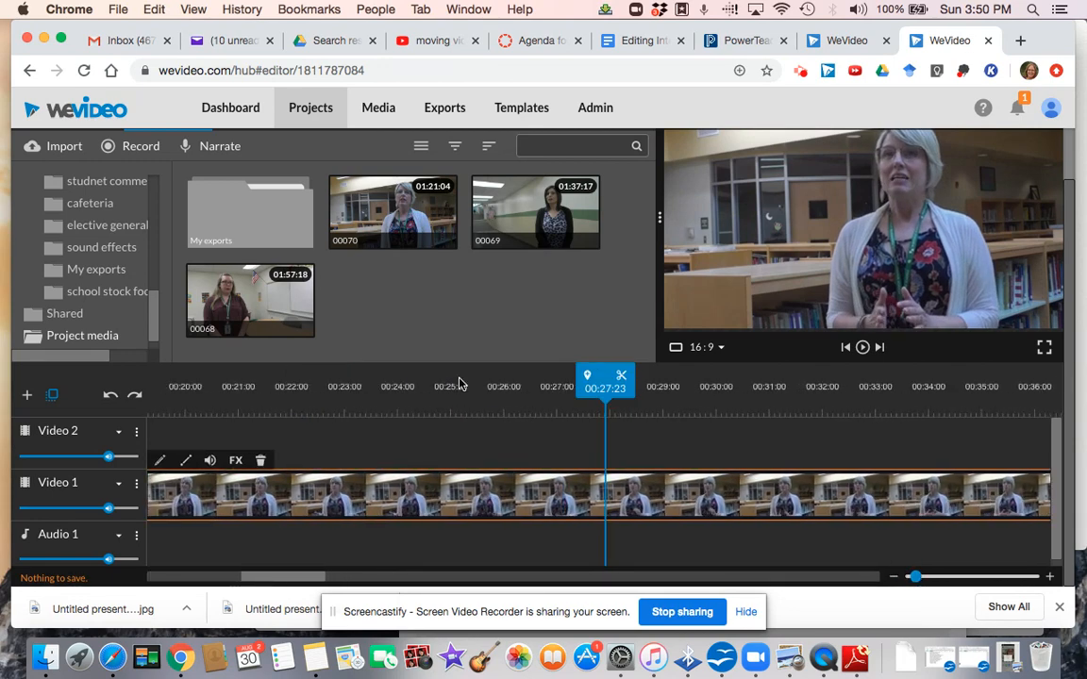
pyautogui.moveTo(601, 376); pyautogui.dragTo(705, 380)
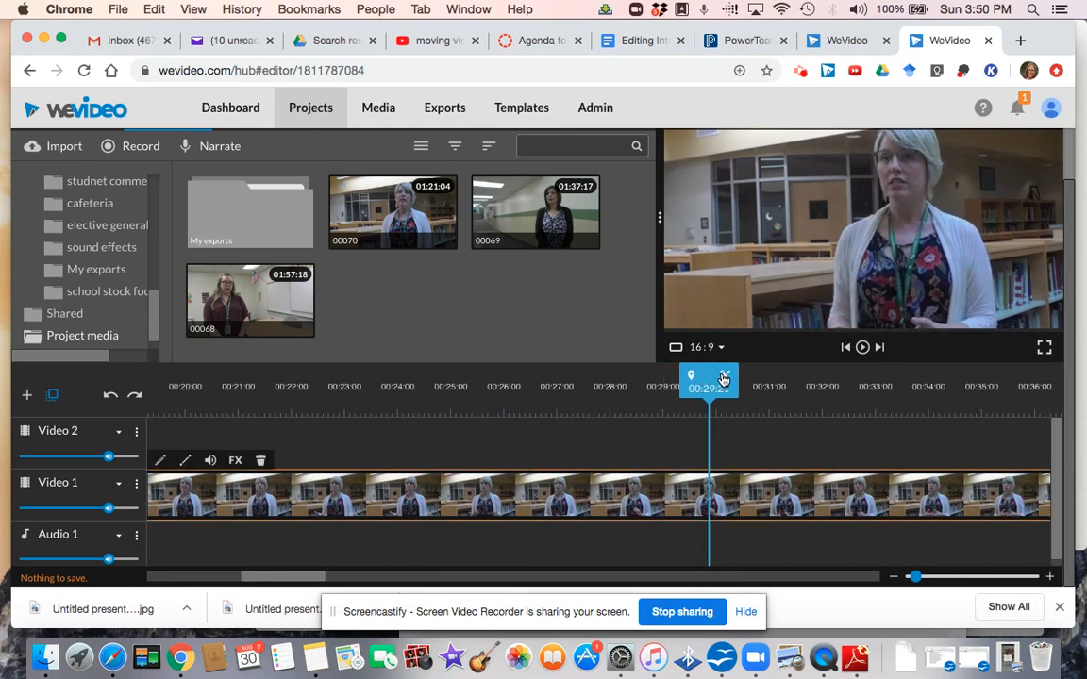
pyautogui.moveTo(918, 578); pyautogui.dragTo(913, 575)
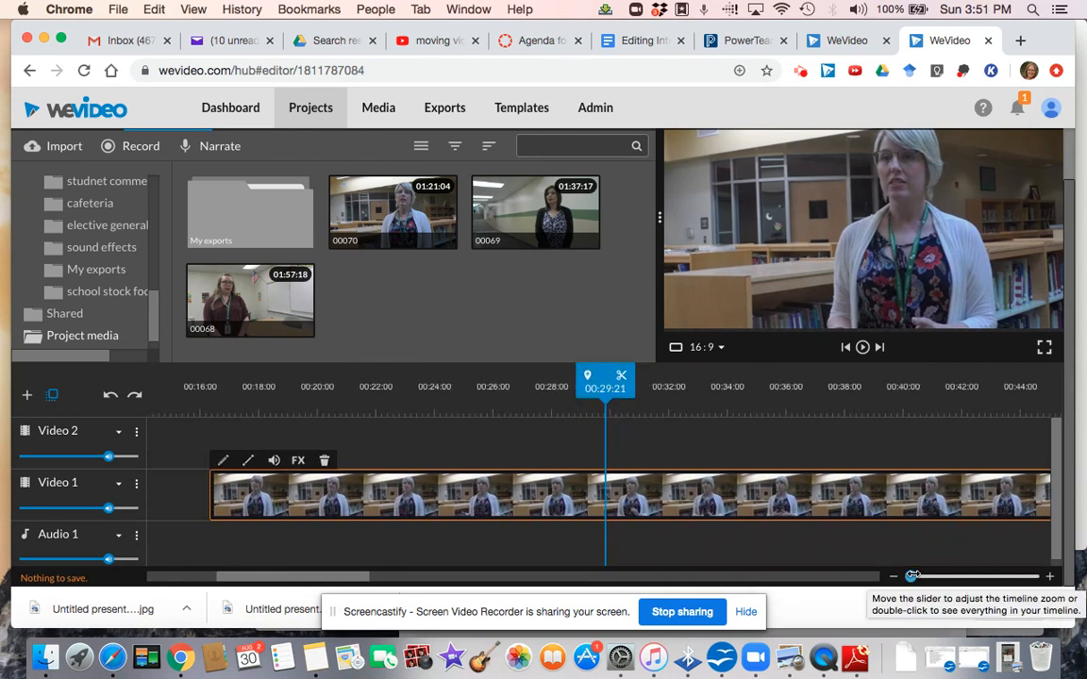
pyautogui.click(119, 487)
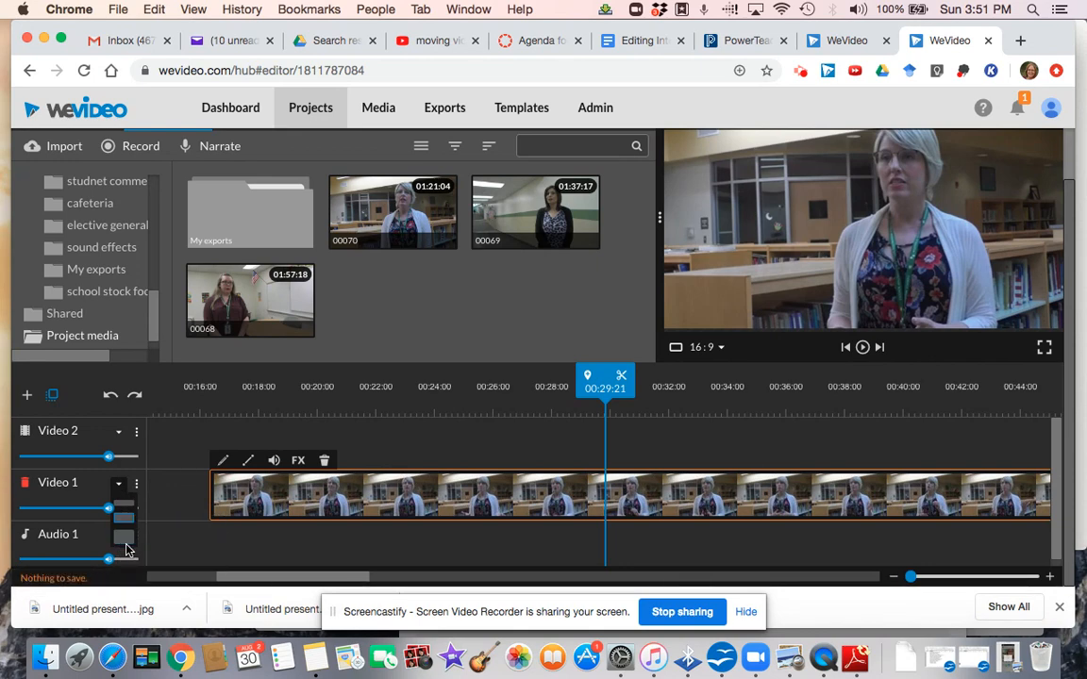
pyautogui.click(124, 538)
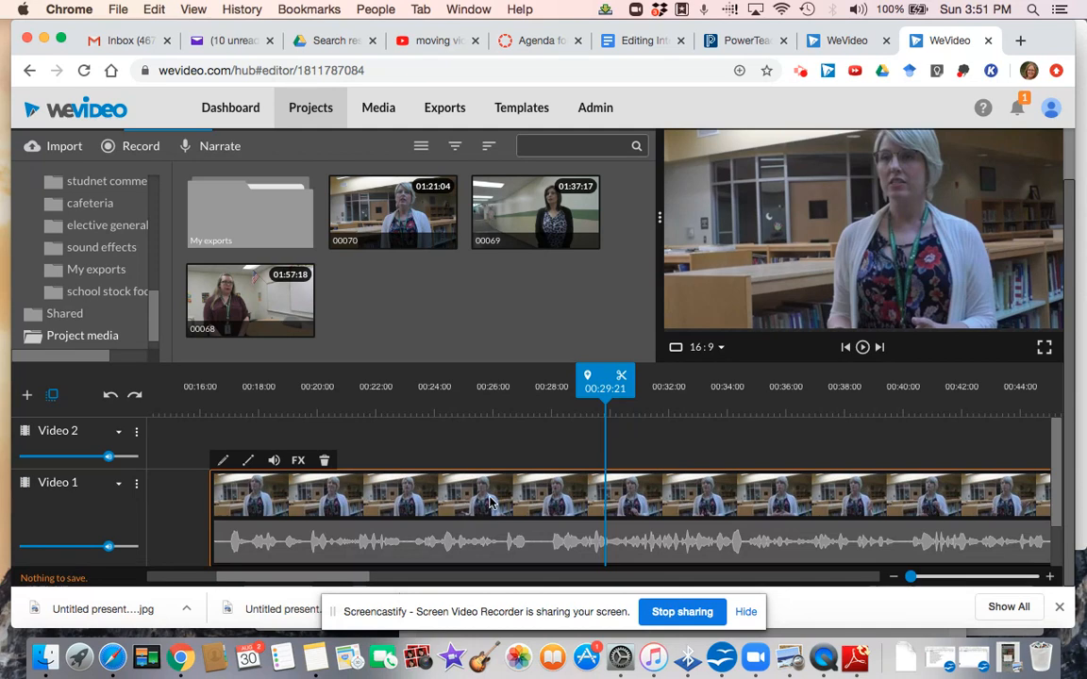
pyautogui.scroll(-2, 476, 505)
pyautogui.scroll(2, 491, 500)
pyautogui.hscroll(-1, 491, 500)
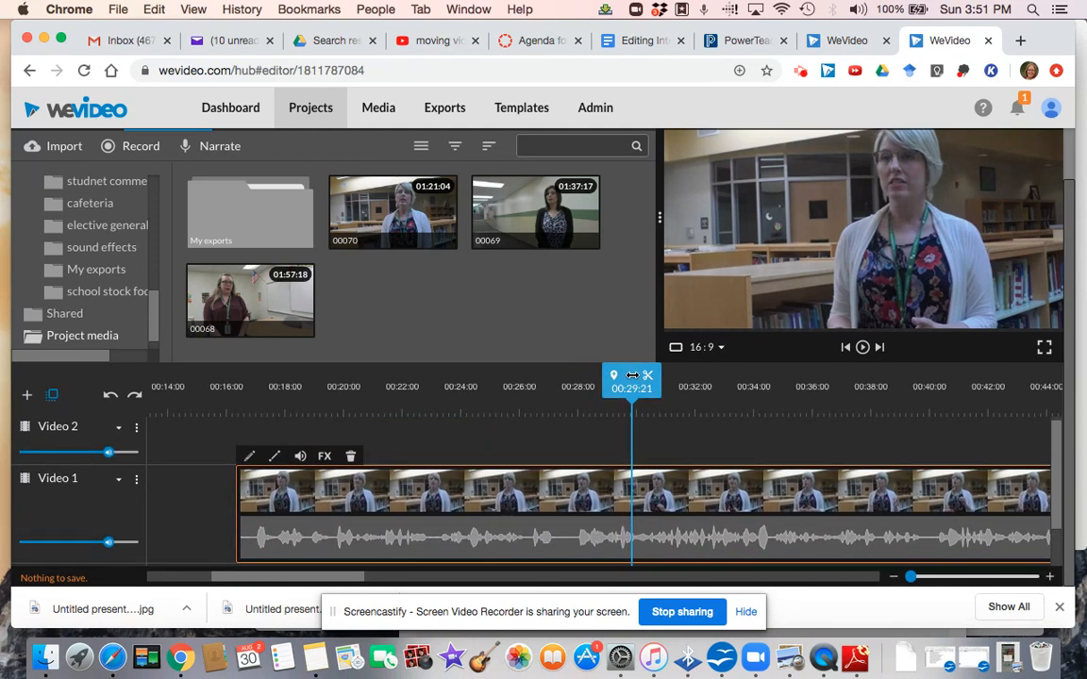
# Step: Split the Video 1 clip at 00:27:16, just before the next burst in the waveform, and delete the part before the cut
pyautogui.moveTo(631, 382); pyautogui.dragTo(576, 384)
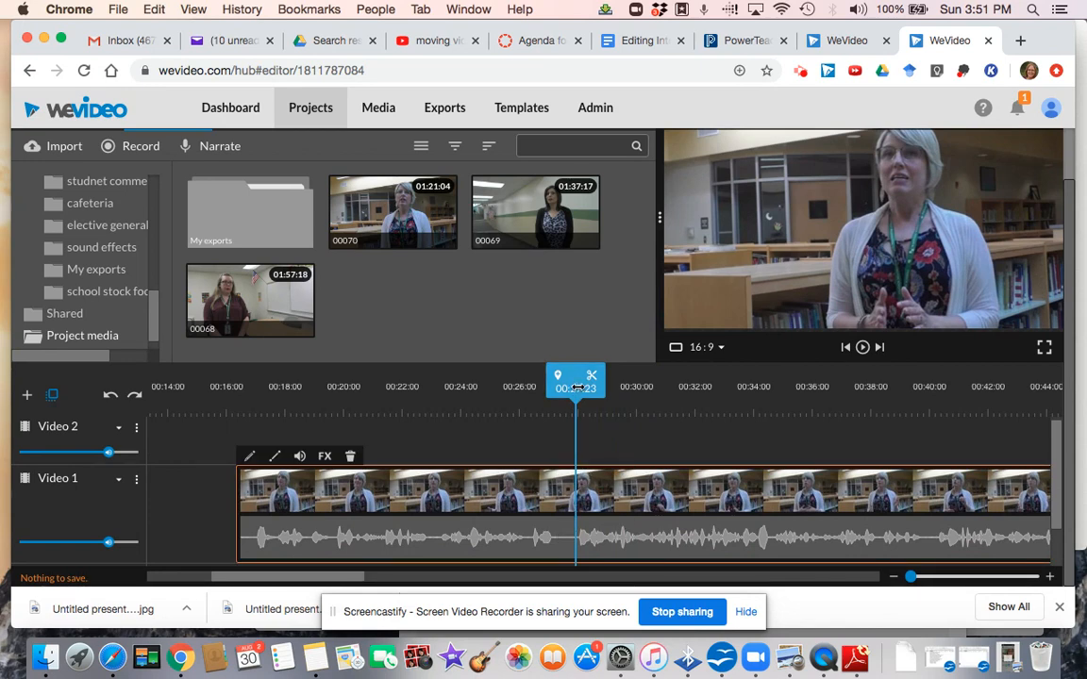
pyautogui.moveTo(572, 376); pyautogui.dragTo(565, 375)
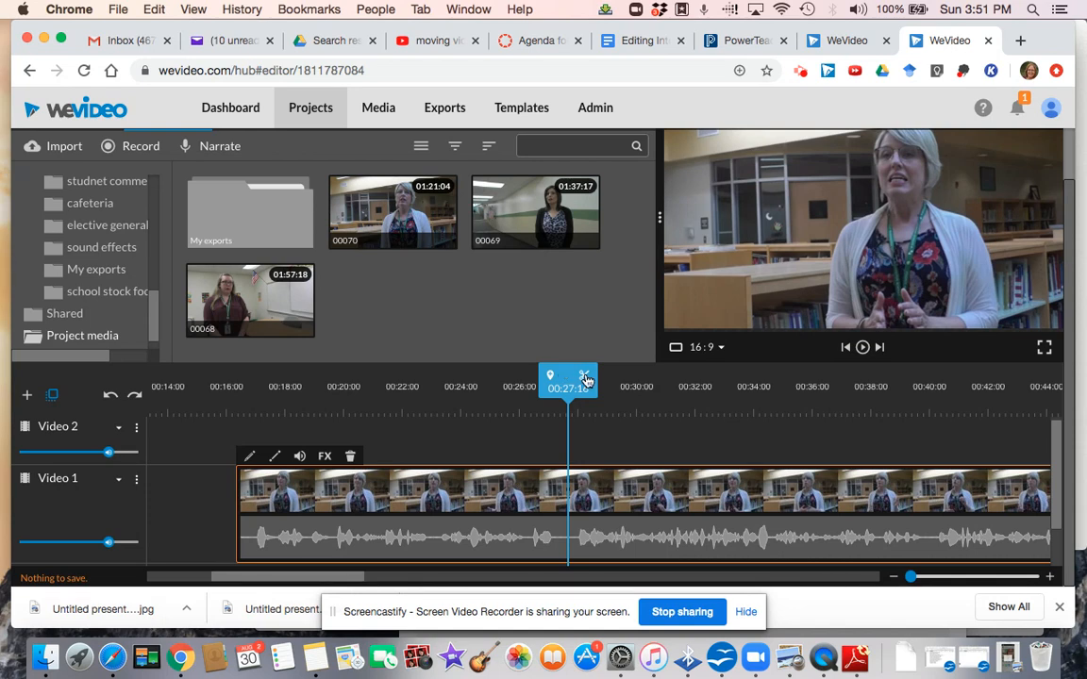
pyautogui.click(585, 379)
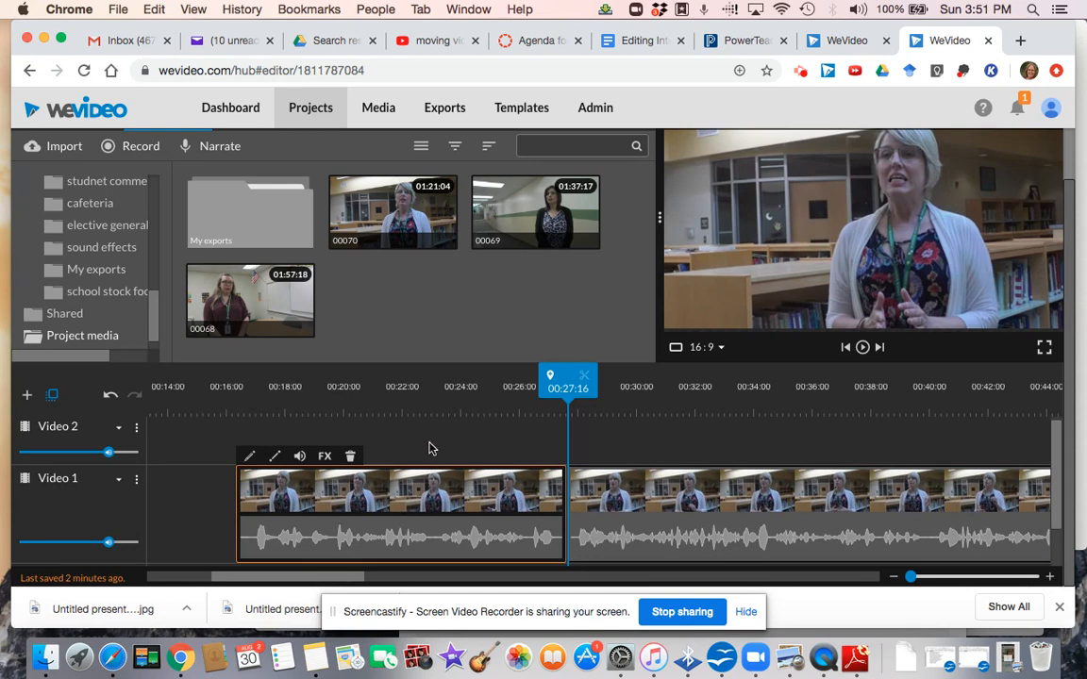
pyautogui.click(422, 517)
pyautogui.press('Delete')
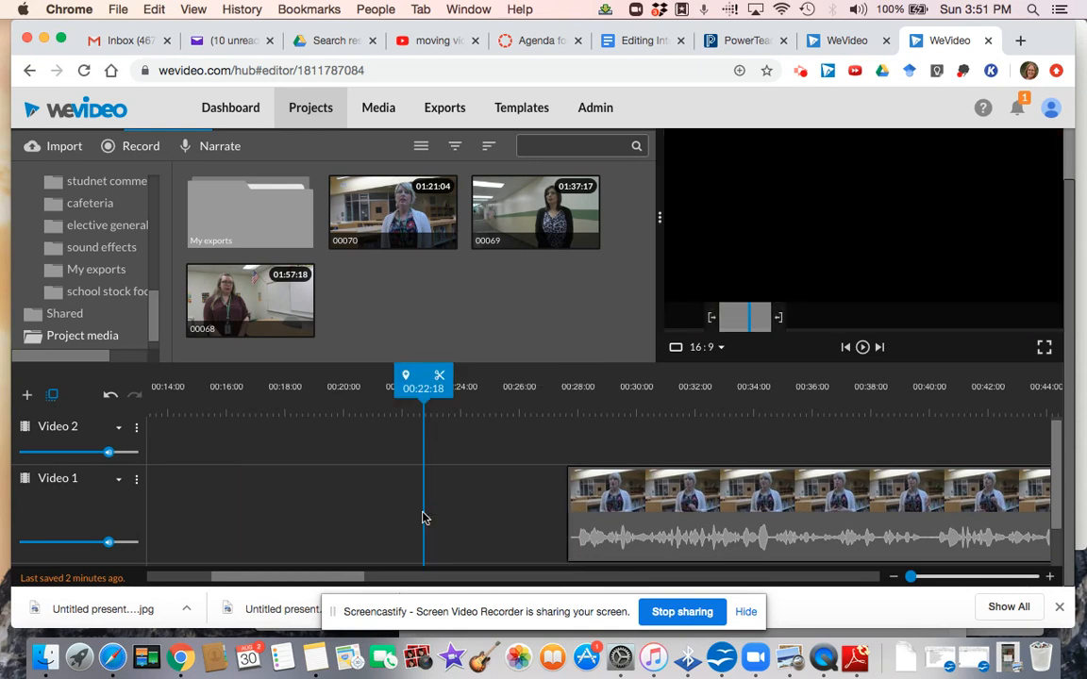
# Step: Move the remaining clip earlier on Video 1 so that it starts at about 00:15:23
pyautogui.click(699, 504)
pyautogui.moveTo(700, 504); pyautogui.dragTo(356, 504)
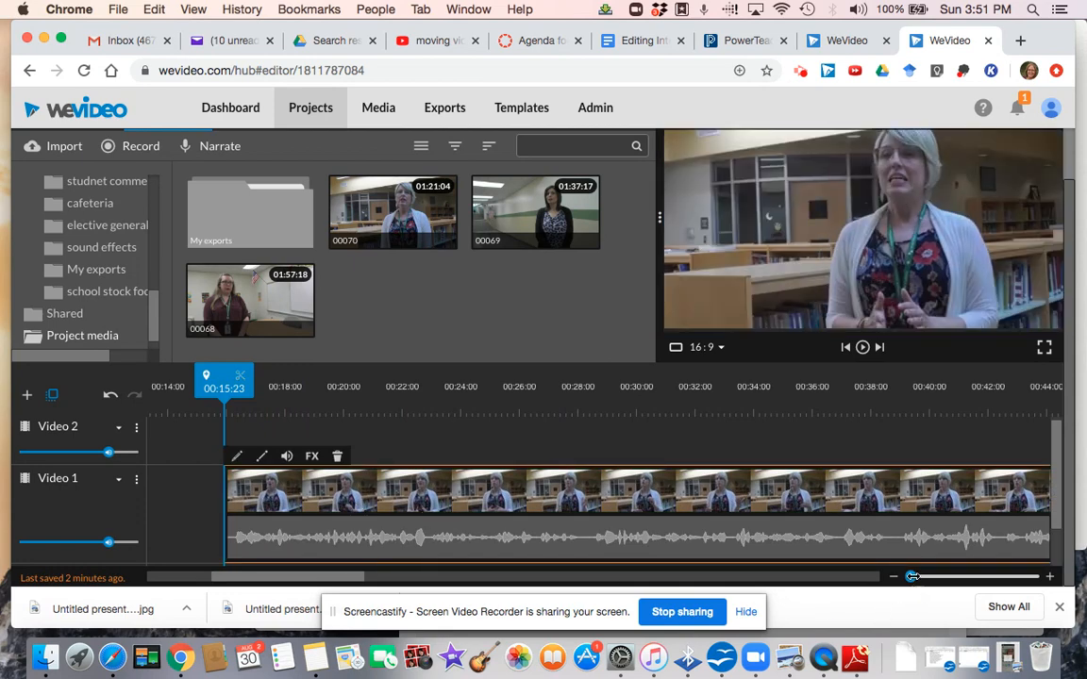
pyautogui.moveTo(912, 576); pyautogui.dragTo(884, 577)
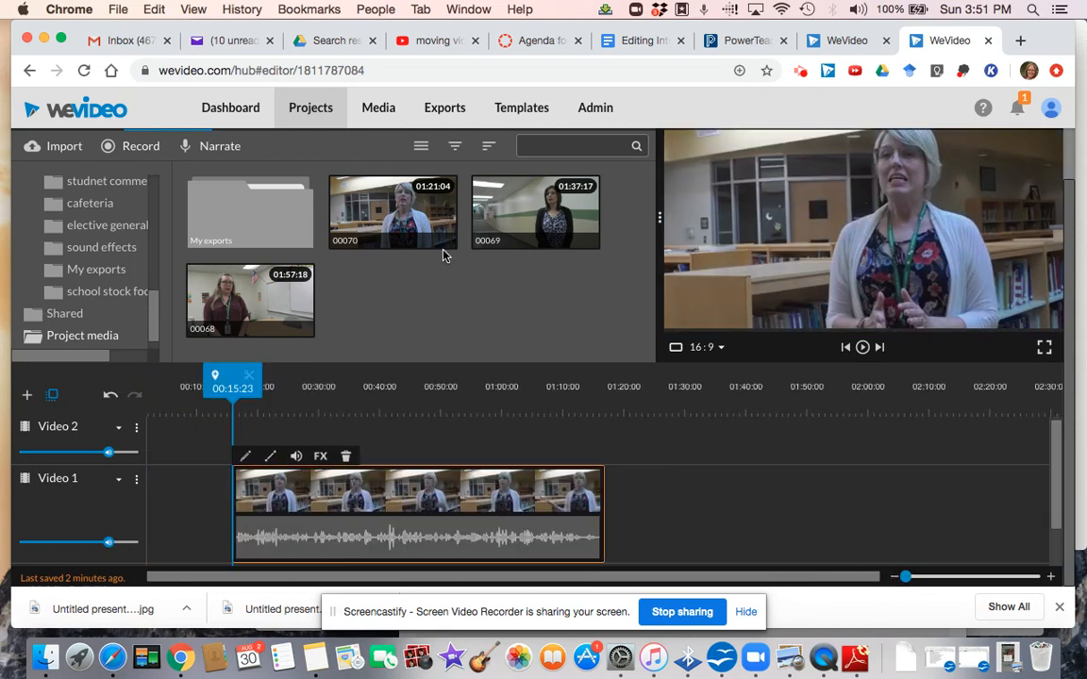
# Step: Open clip 00069 from the project media in the preview and play its first second
pyautogui.click(533, 202)
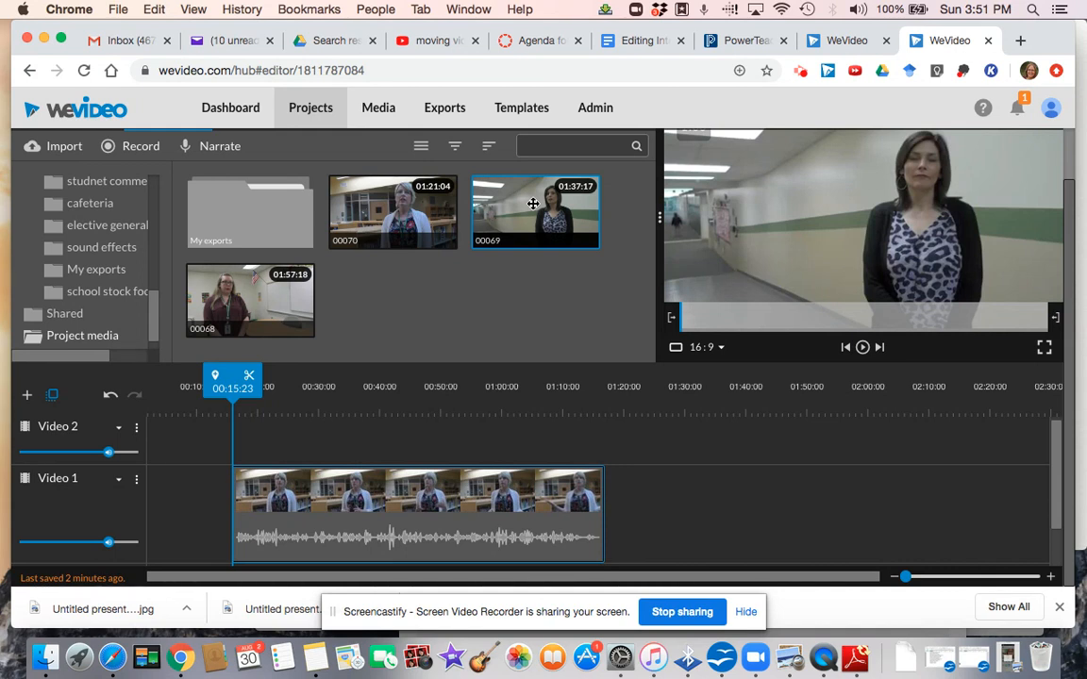
pyautogui.click(863, 347)
pyautogui.click(863, 347)
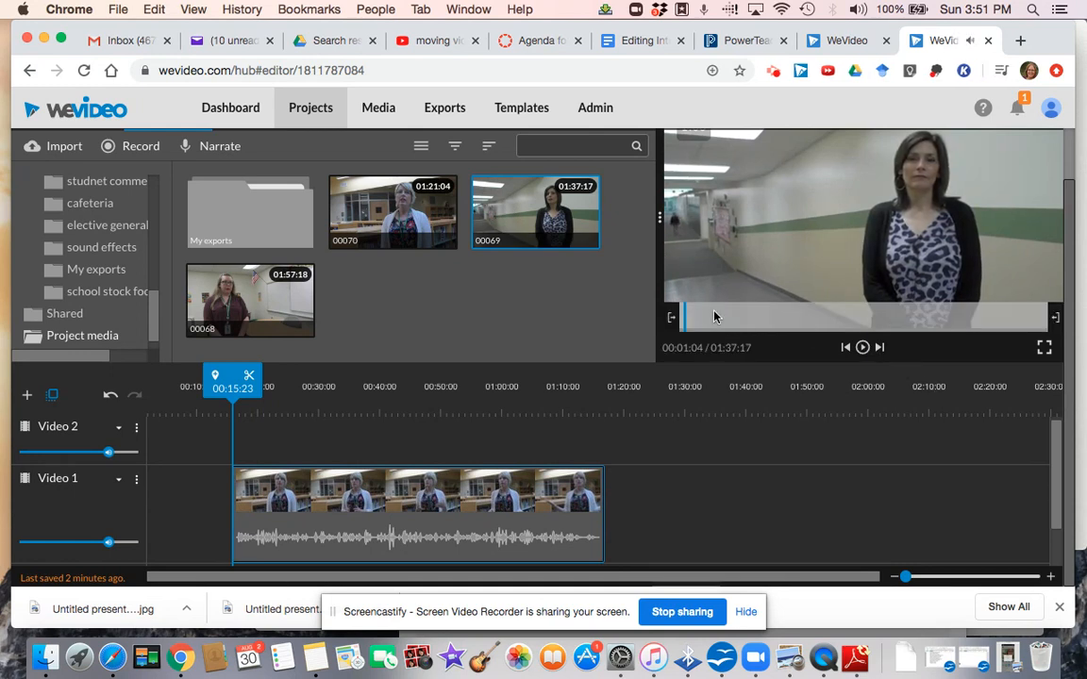
# Step: Trim both ends of clip 00069 in the preview and place the trimmed section on Video 1 at 01:26:10, after the existing clip
pyautogui.moveTo(675, 318); pyautogui.dragTo(716, 326)
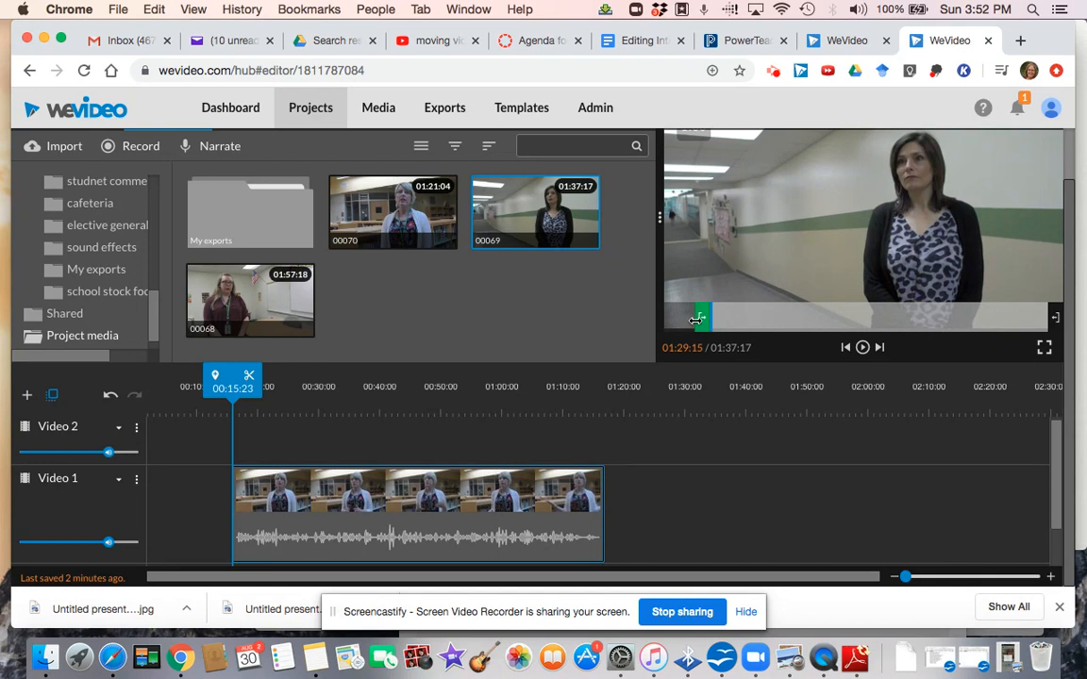
pyautogui.moveTo(1053, 317); pyautogui.dragTo(802, 315)
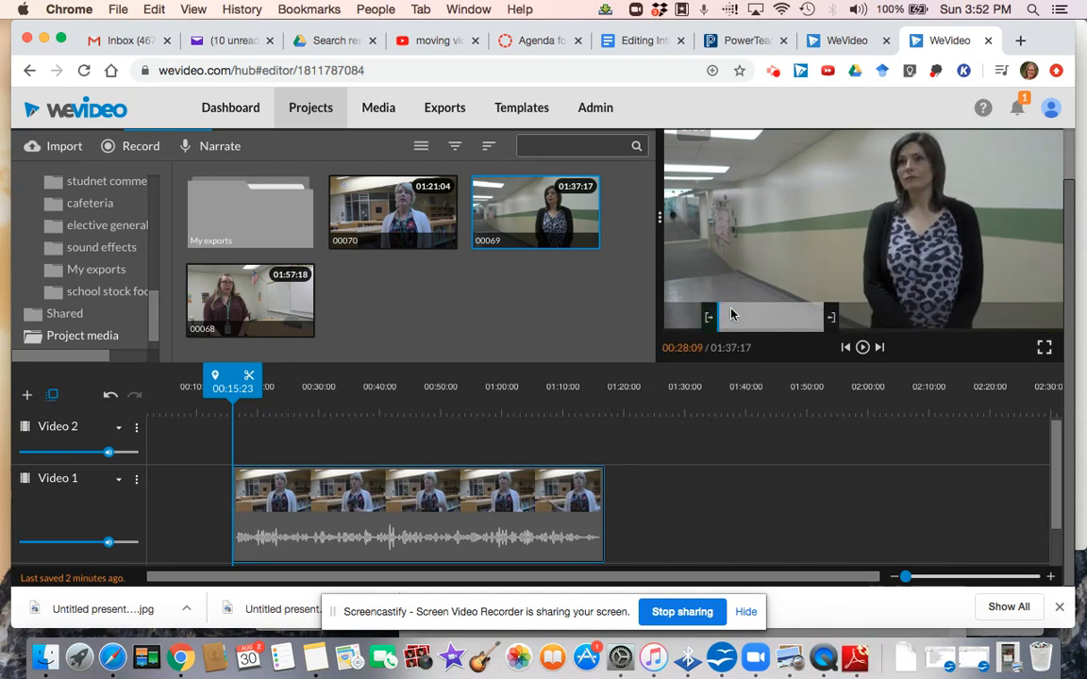
pyautogui.moveTo(731, 315); pyautogui.dragTo(743, 318)
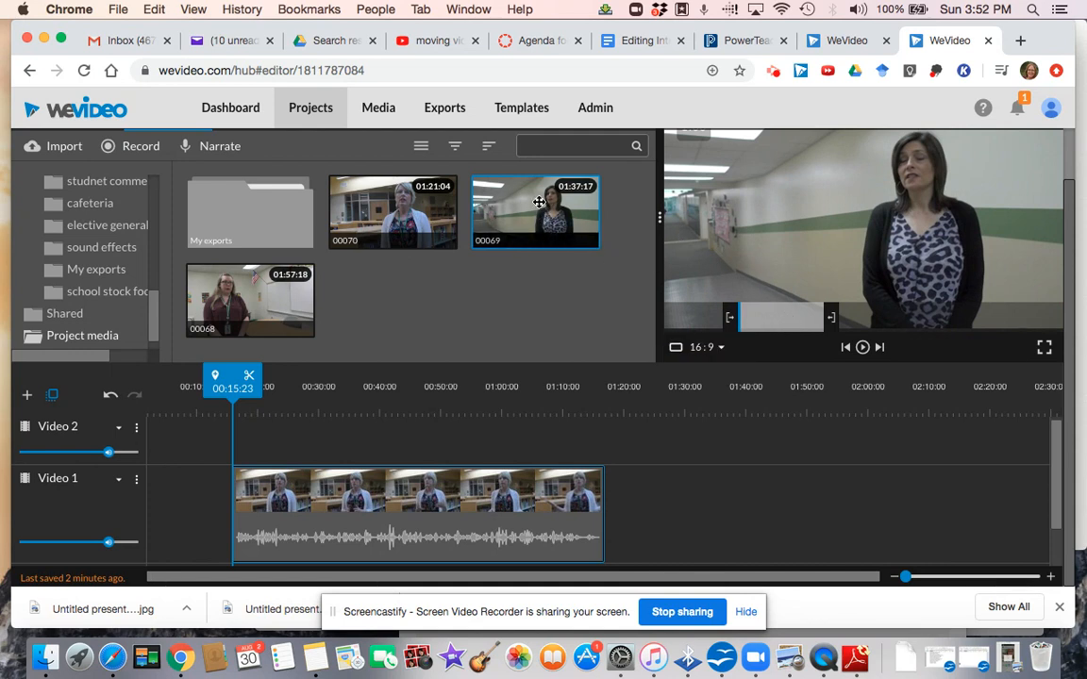
pyautogui.moveTo(538, 202); pyautogui.dragTo(717, 514)
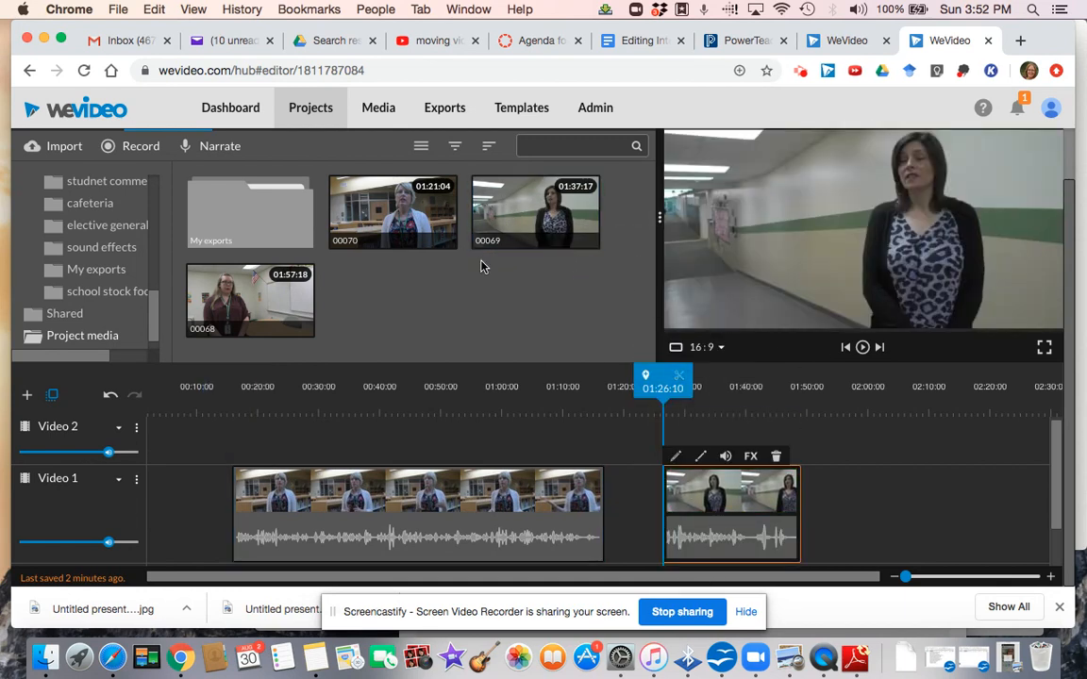
# Step: Switch to the open 911 ANNIVERSARY project and play its finished edit from the start to 00:50:15
pyautogui.click(837, 41)
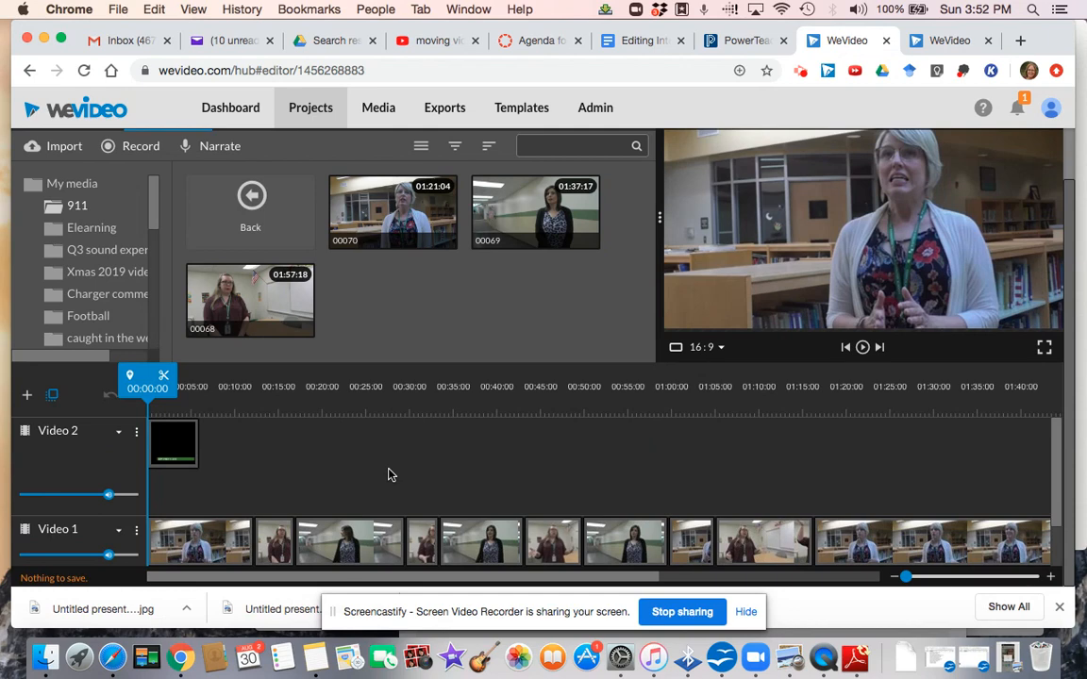
pyautogui.press('space')
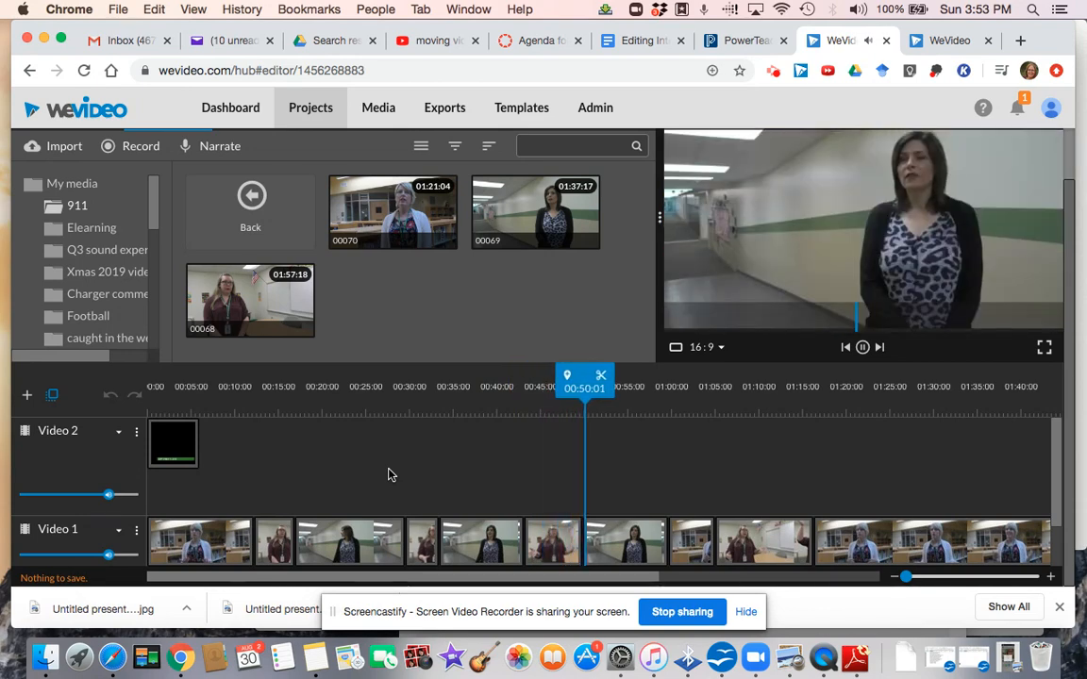
pyautogui.press('space')
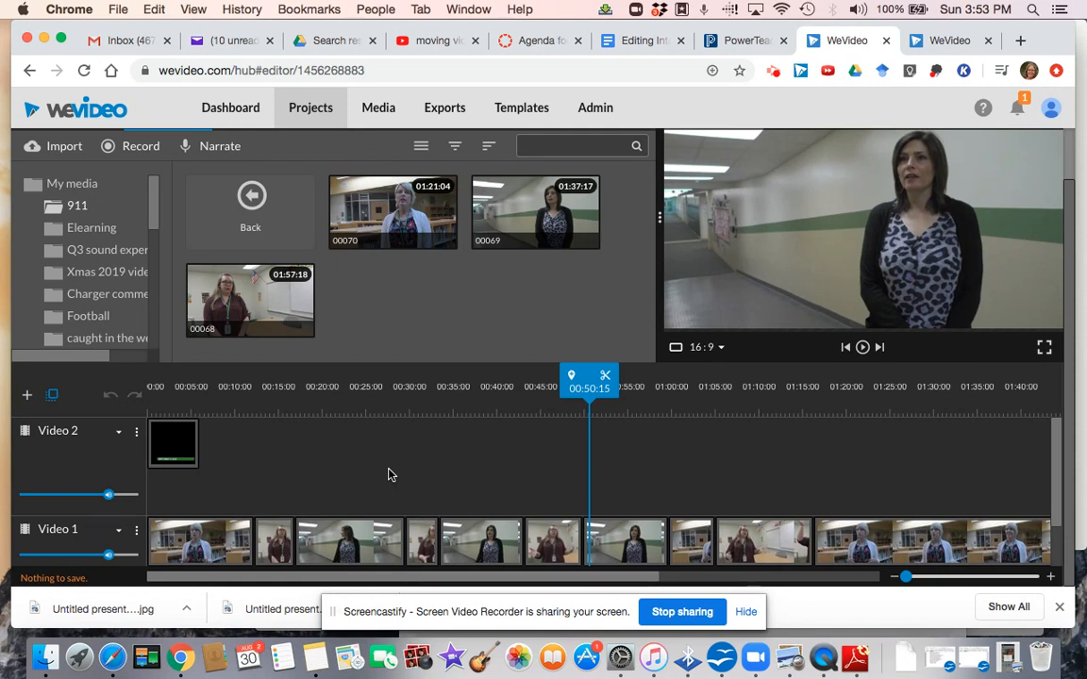
# Step: Look over the 911 ANNIVERSARY timeline and open its project media folder, and return to the interviews project
pyautogui.hscroll(3, 527, 505)
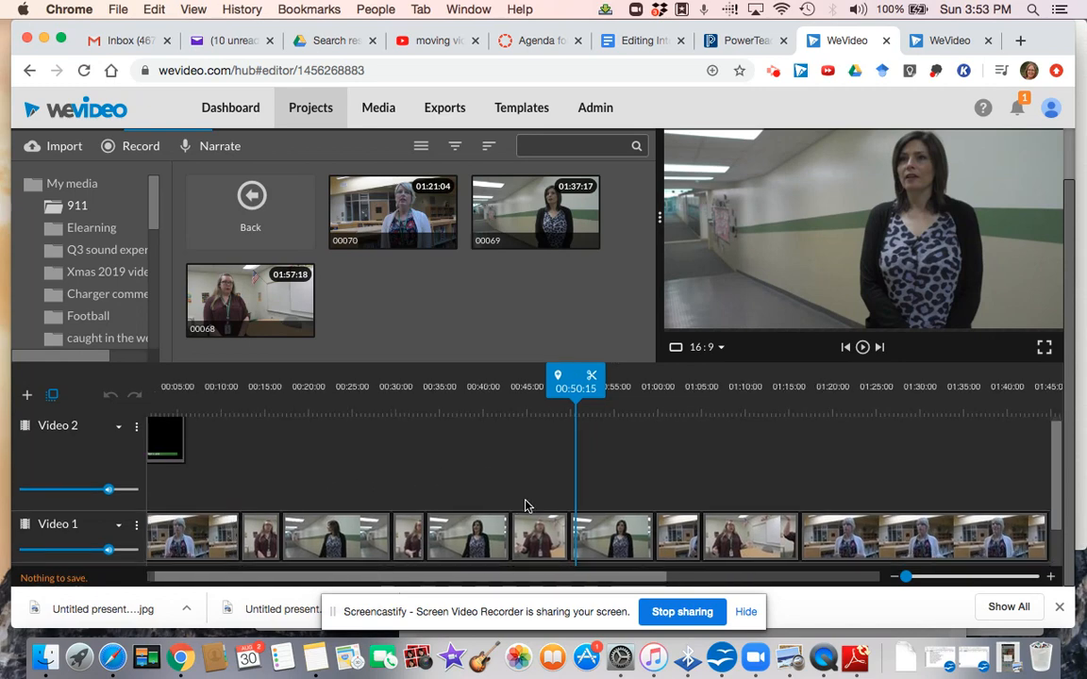
pyautogui.hscroll(-3, 527, 505)
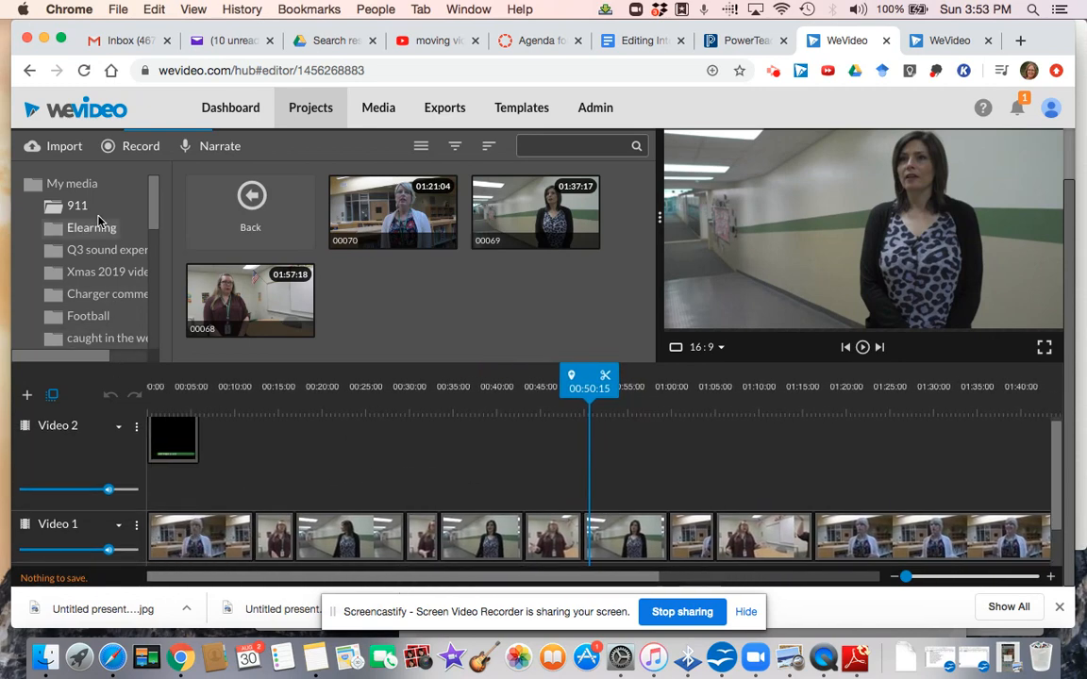
pyautogui.scroll(-5, 99, 260)
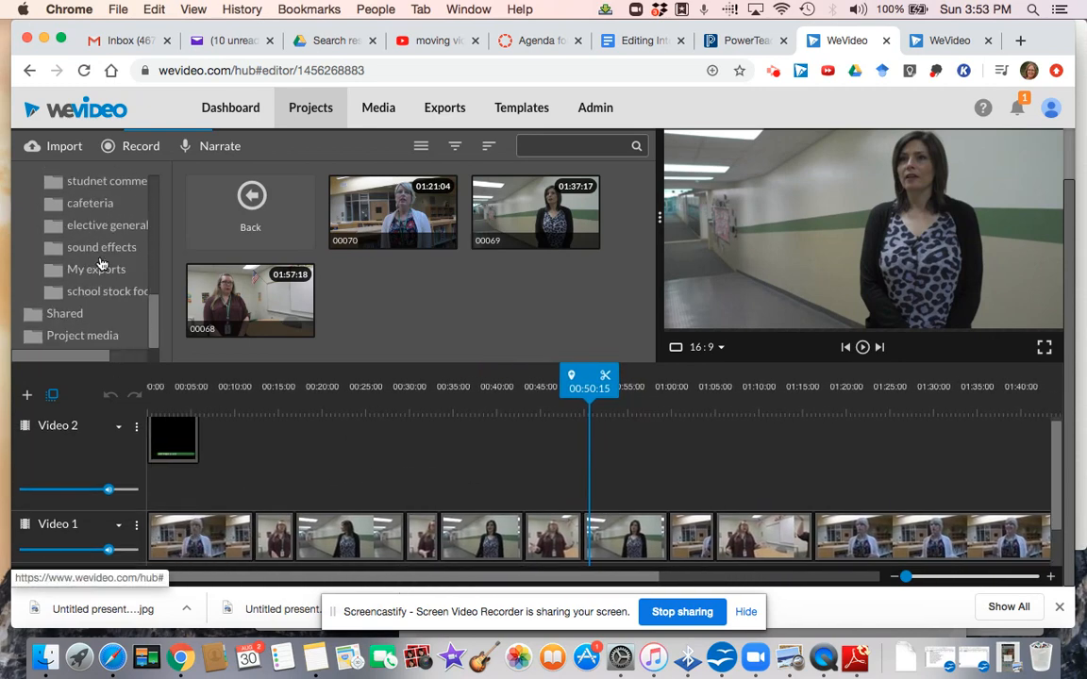
pyautogui.click(83, 336)
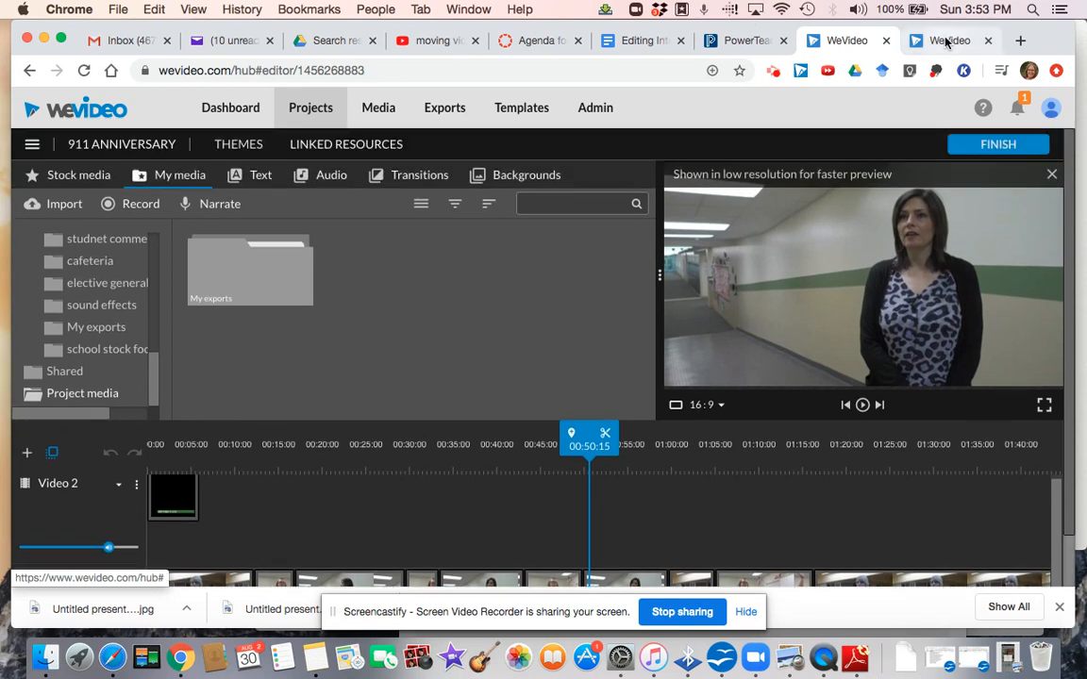
pyautogui.click(947, 40)
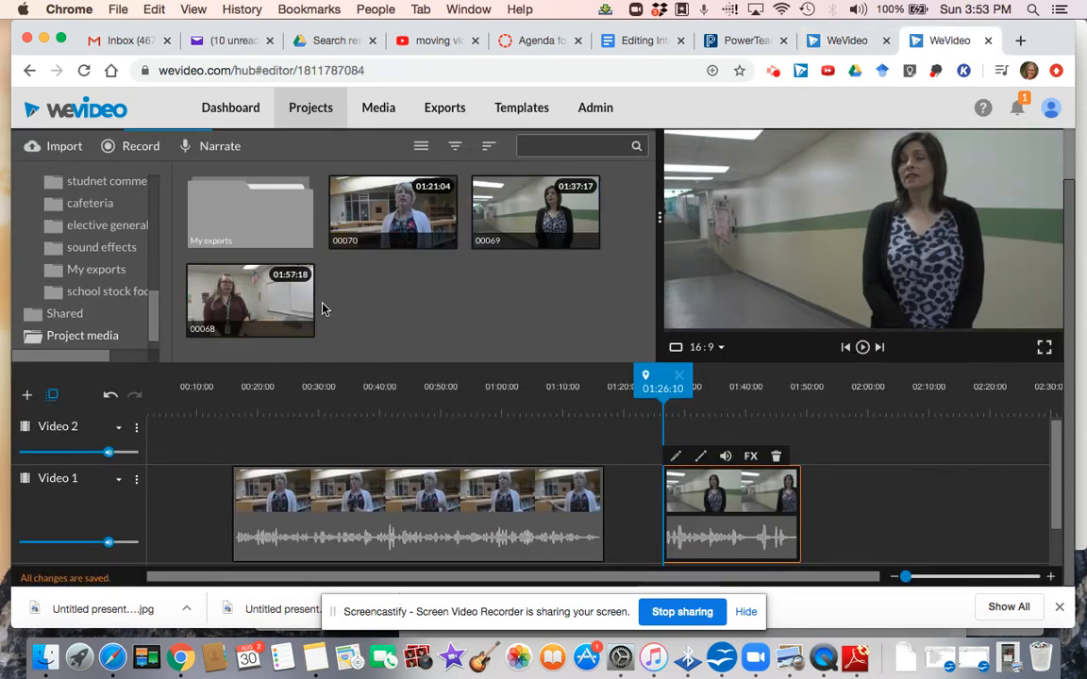